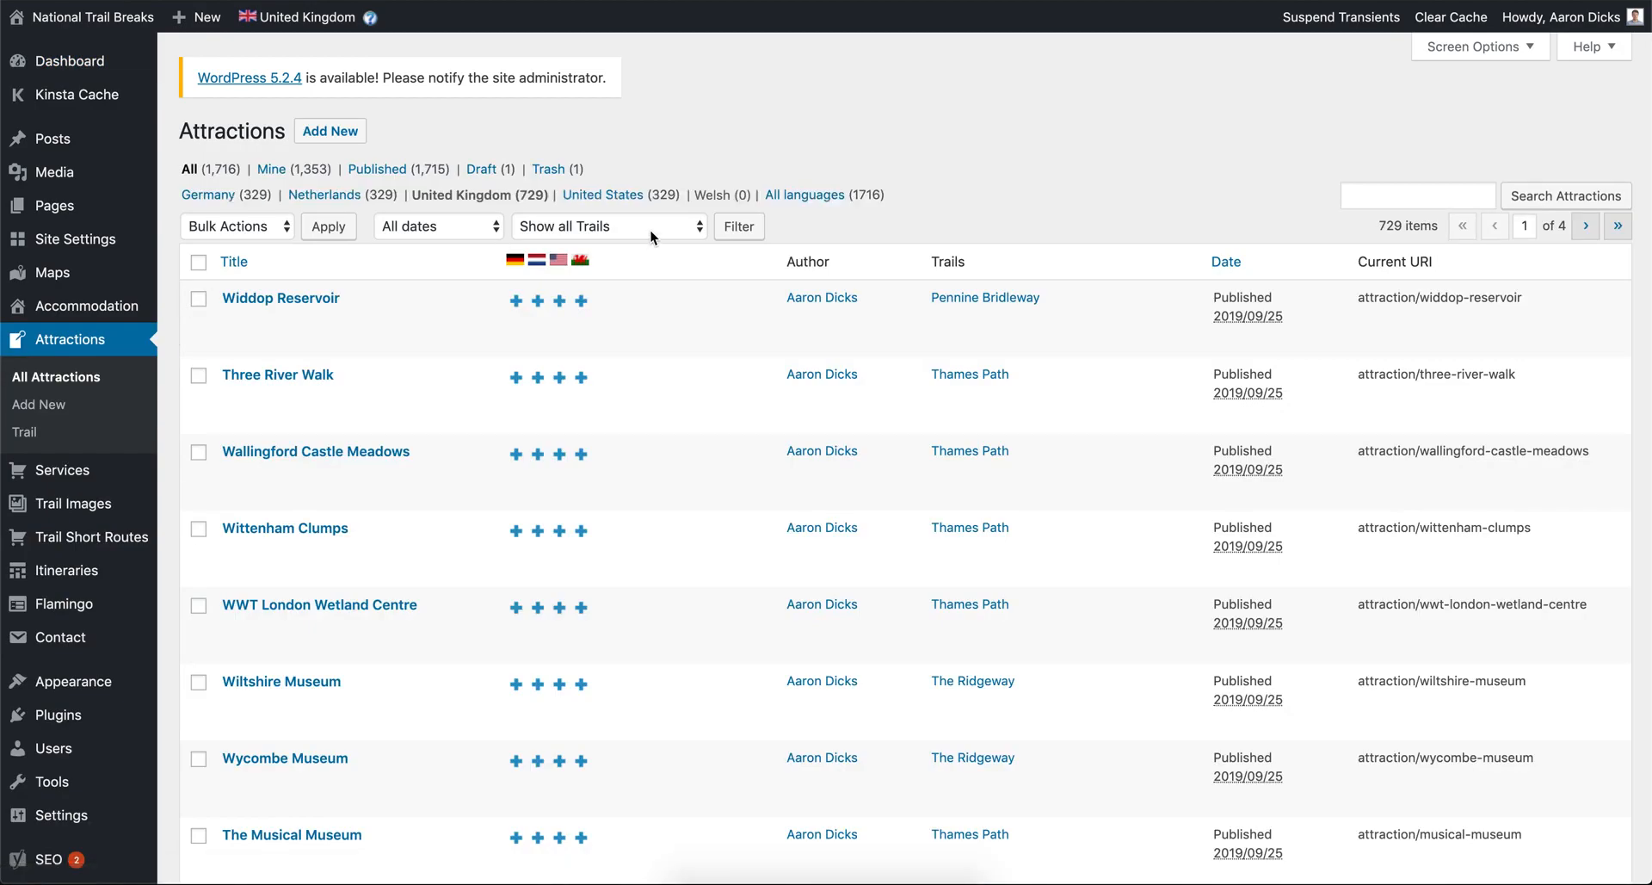
{"action": "left_click", "coordinate": [650, 229]}
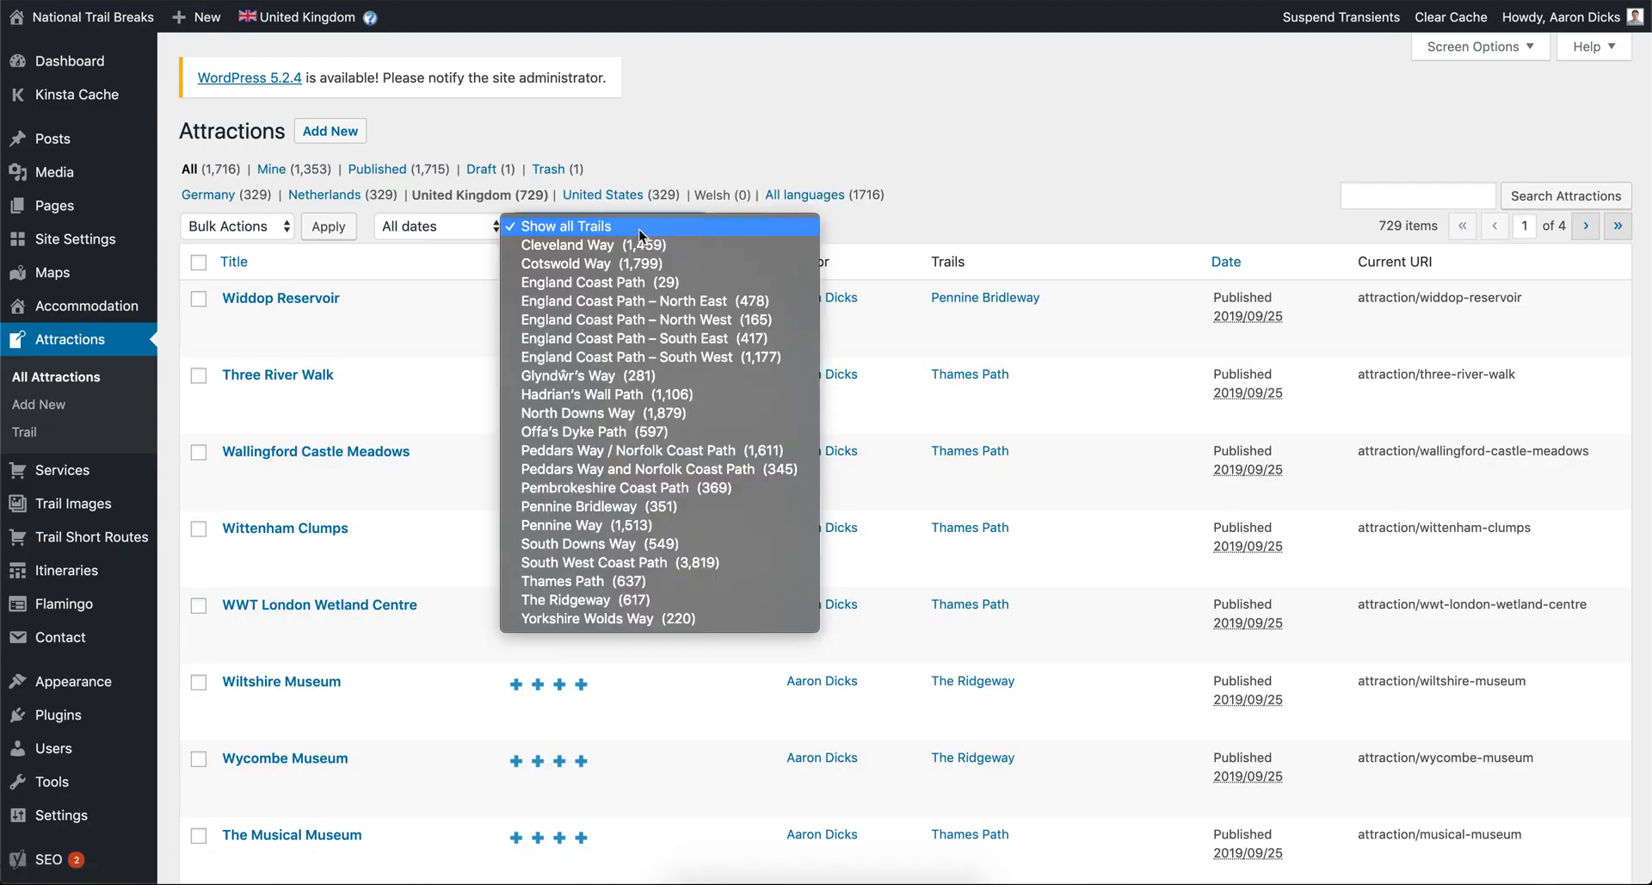
{"action": "left_click", "coordinate": [628, 227]}
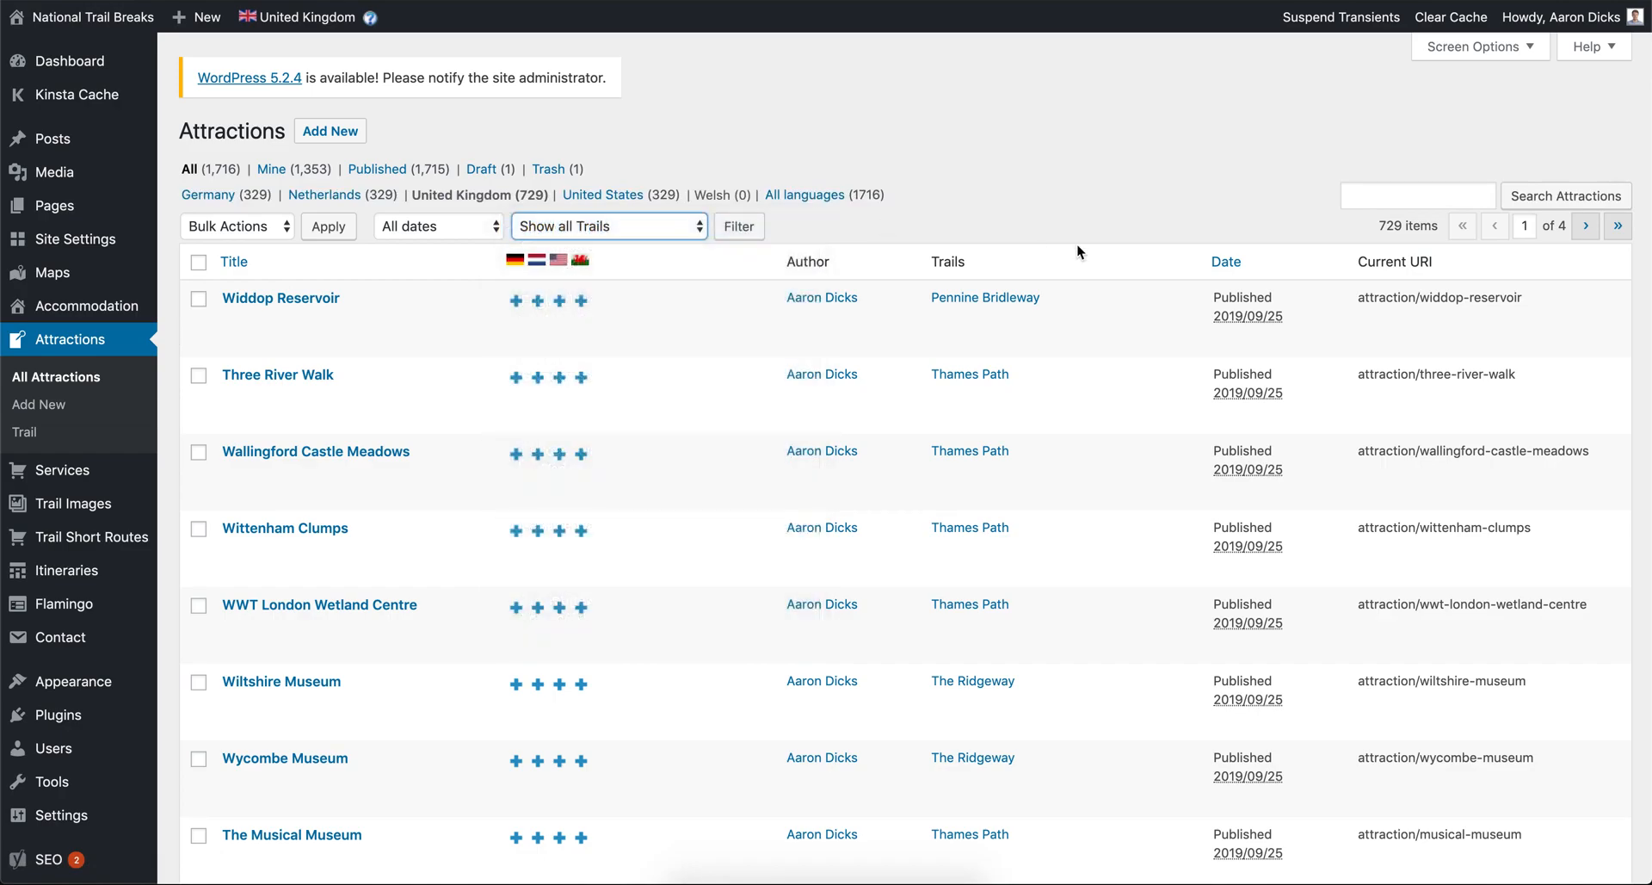
{"action": "left_click", "coordinate": [1398, 196]}
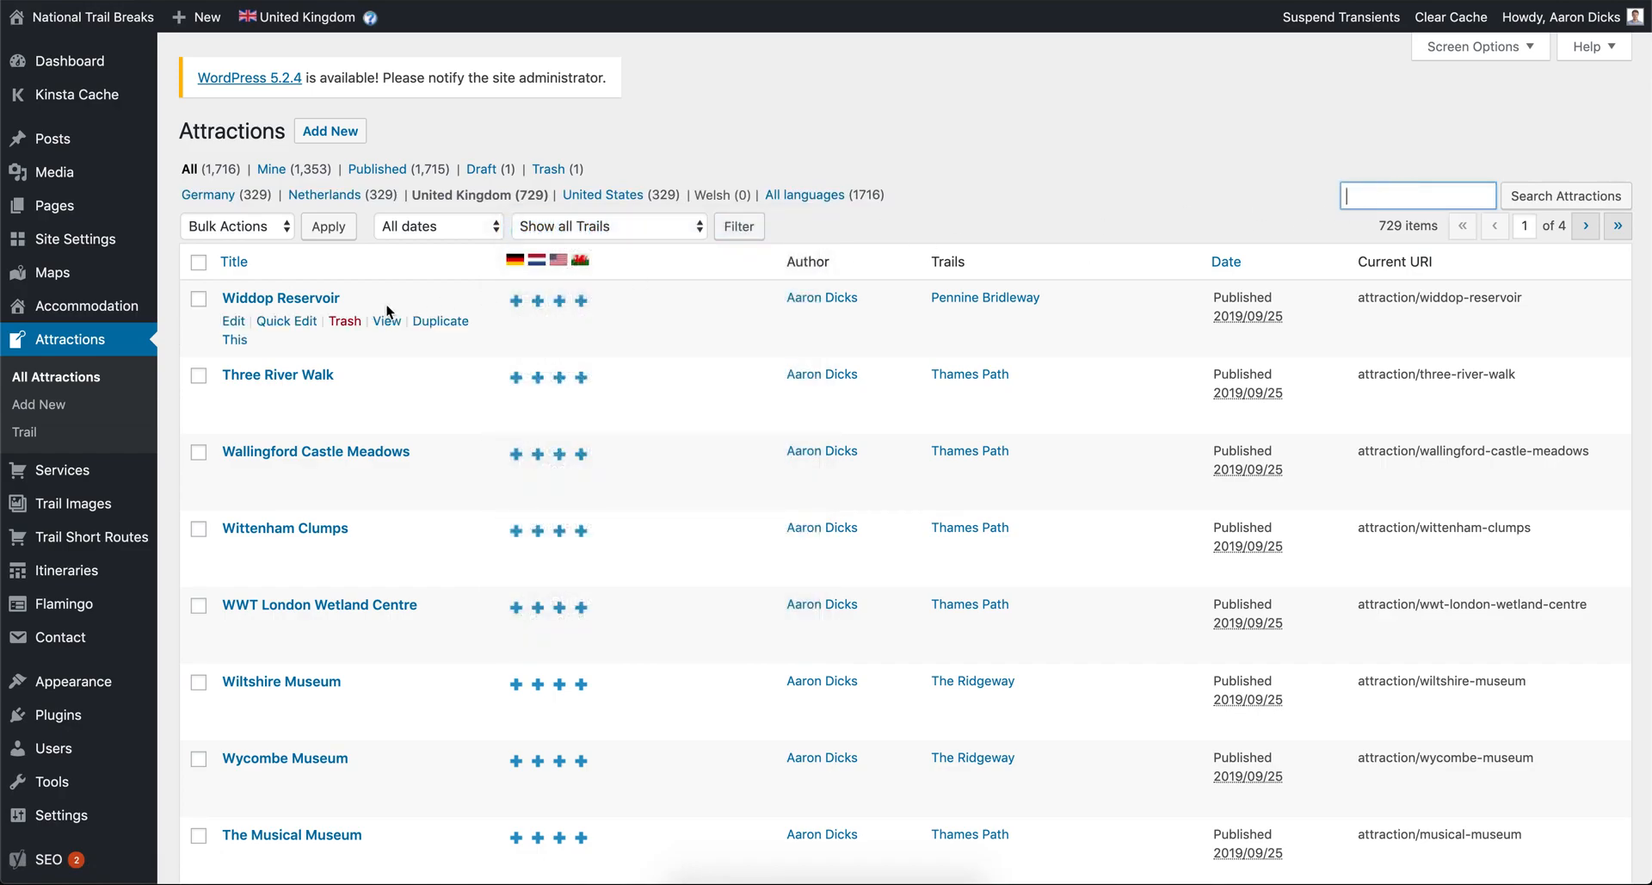
- Open the Widdop Reservoir attraction for editing and look through its available trail choices
{"action": "left_click", "coordinate": [284, 301]}
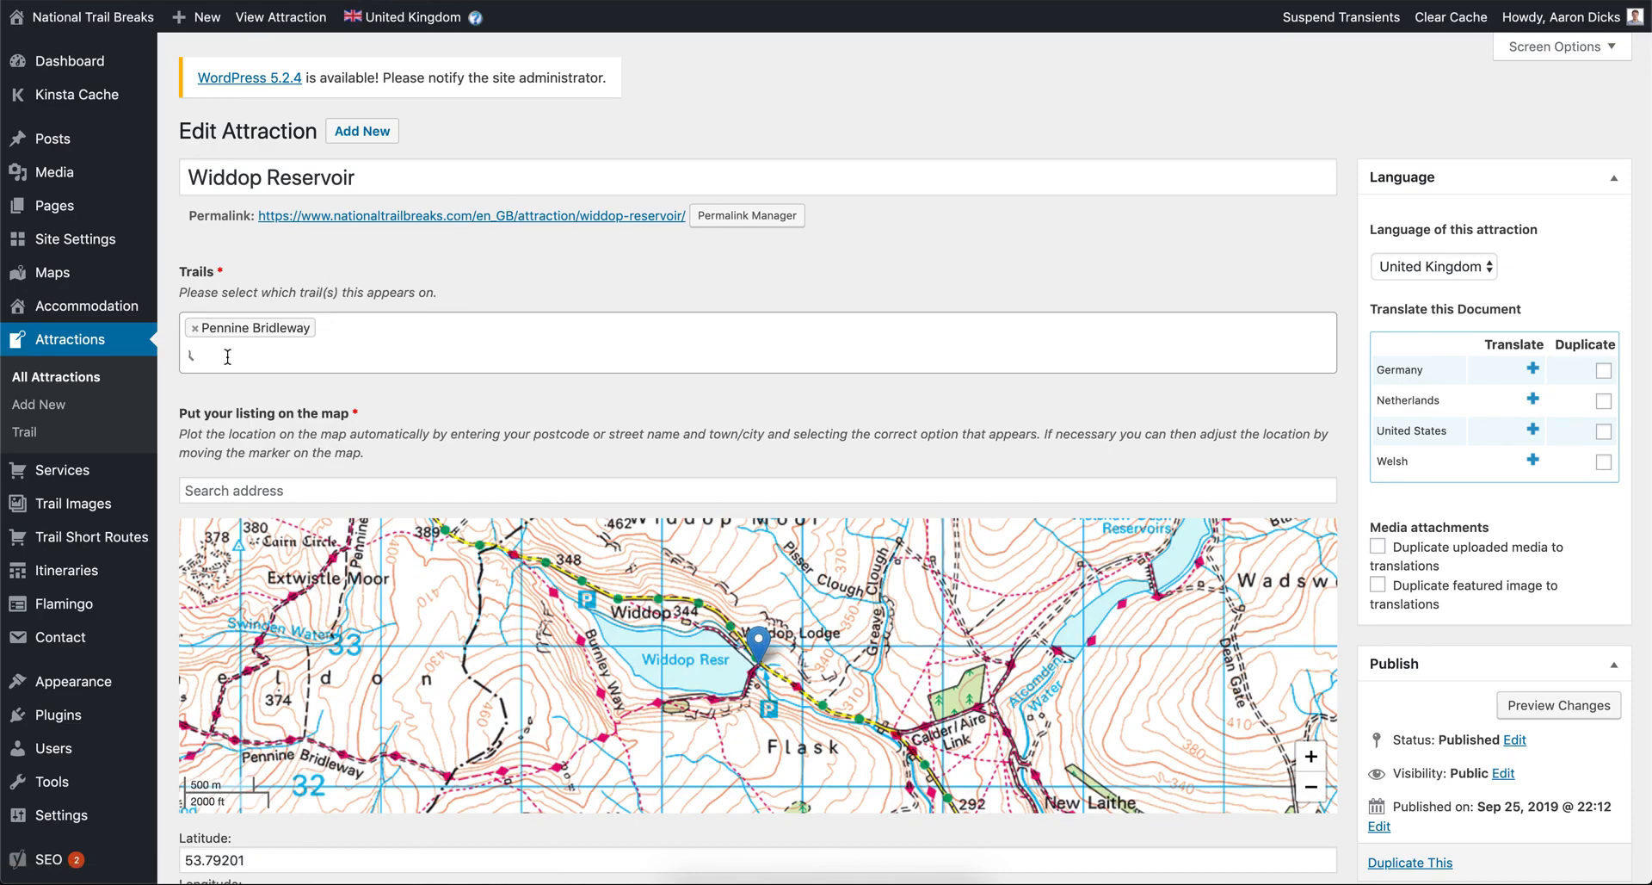
{"action": "left_click", "coordinate": [227, 356]}
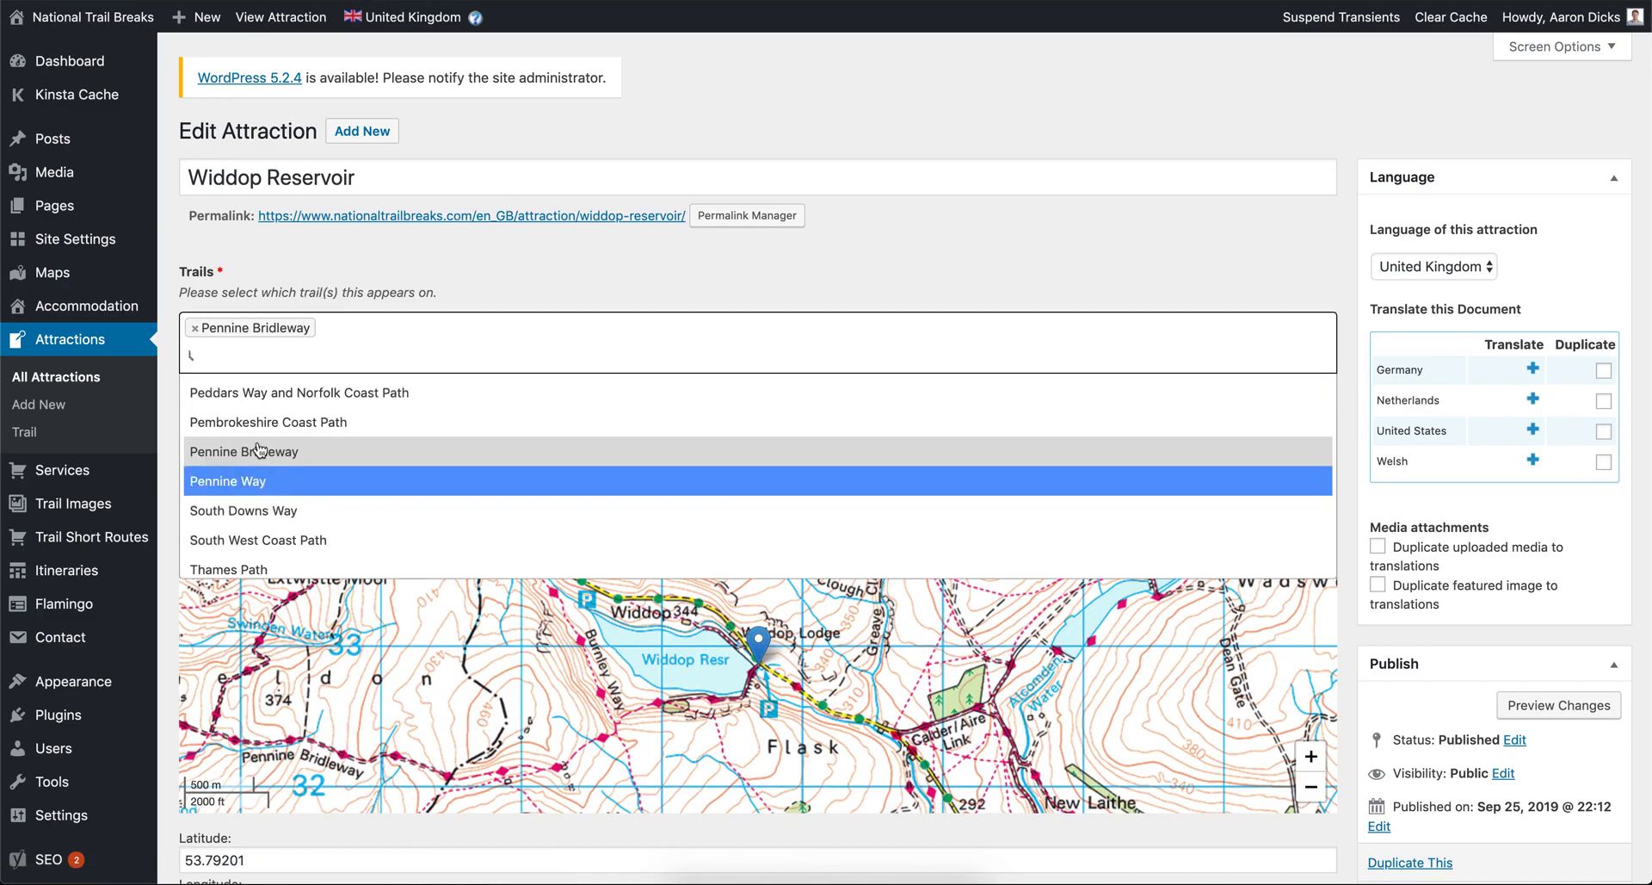
{"action": "left_click", "coordinate": [172, 354]}
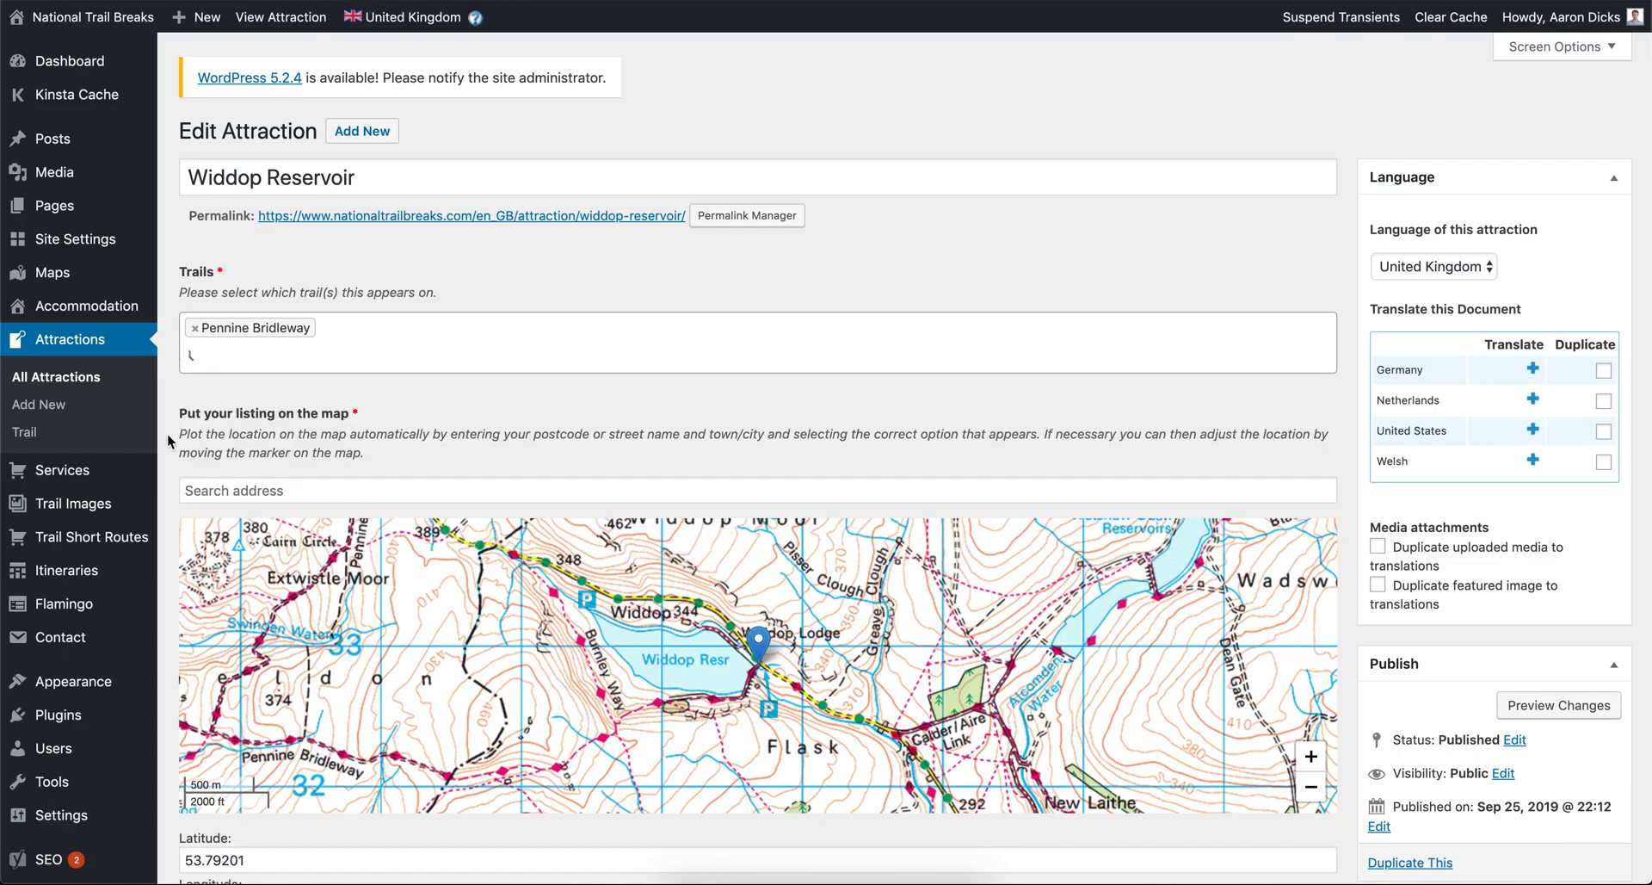
- Locate the listing by searching the map for "widdop reservoir", choosing the Wadsworth, Calderdale match, and move the marker to the reservoir's eastern end
{"action": "scroll", "coordinate": [168, 435], "scroll_direction": "down", "scroll_amount": 5}
{"action": "scroll", "coordinate": [167, 432], "scroll_direction": "down", "scroll_amount": 1}
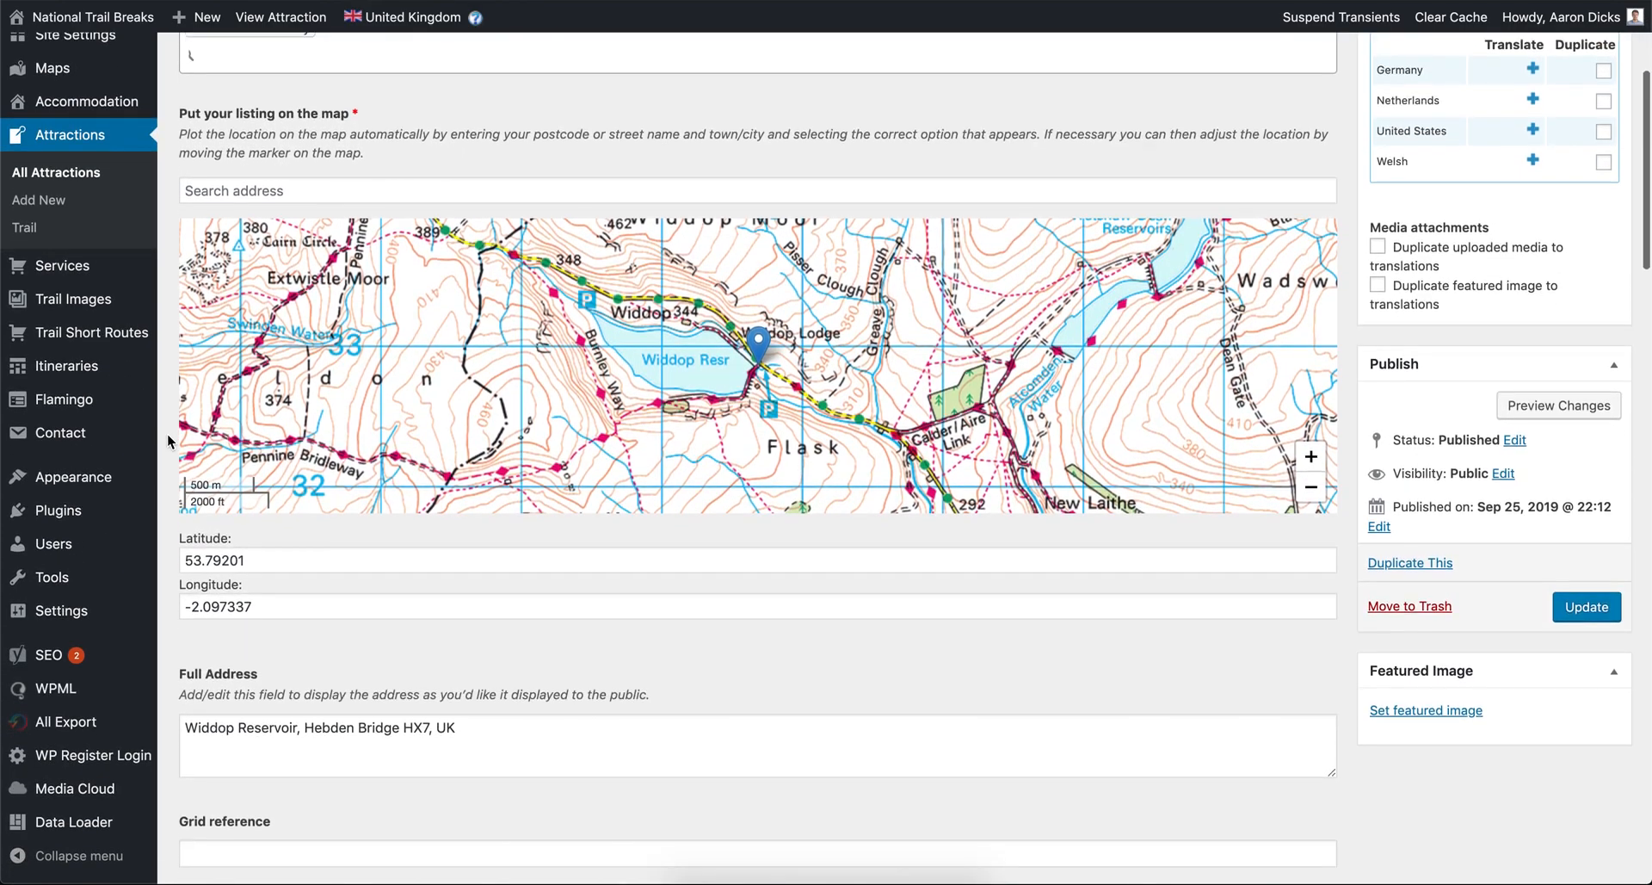
{"action": "left_click", "coordinate": [317, 191]}
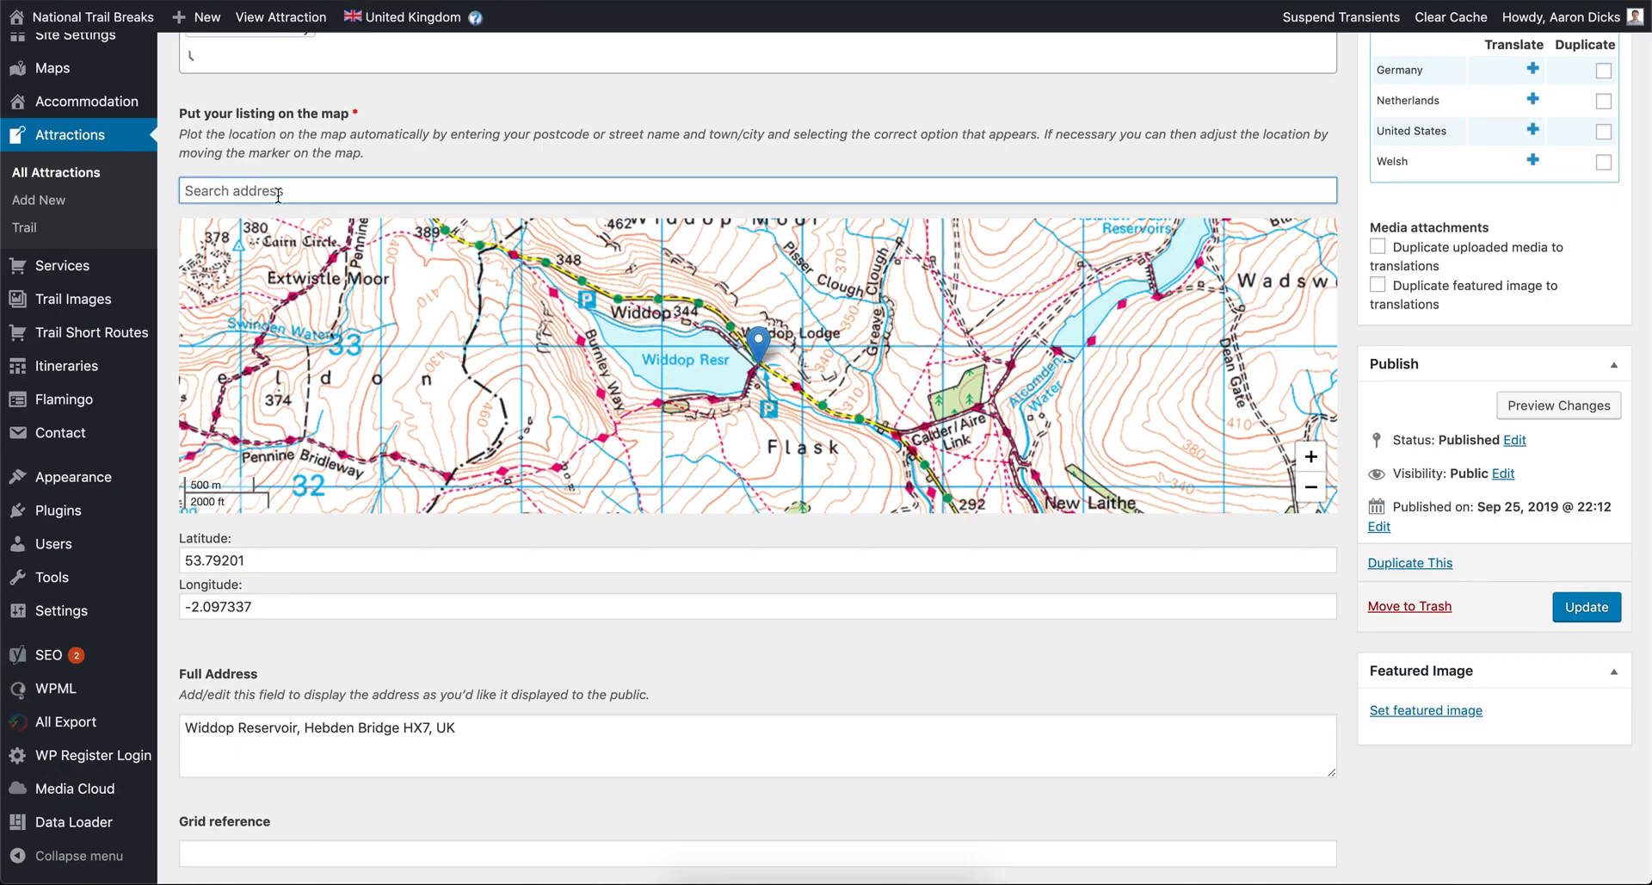
{"action": "type", "text": "widdop reservoir"}
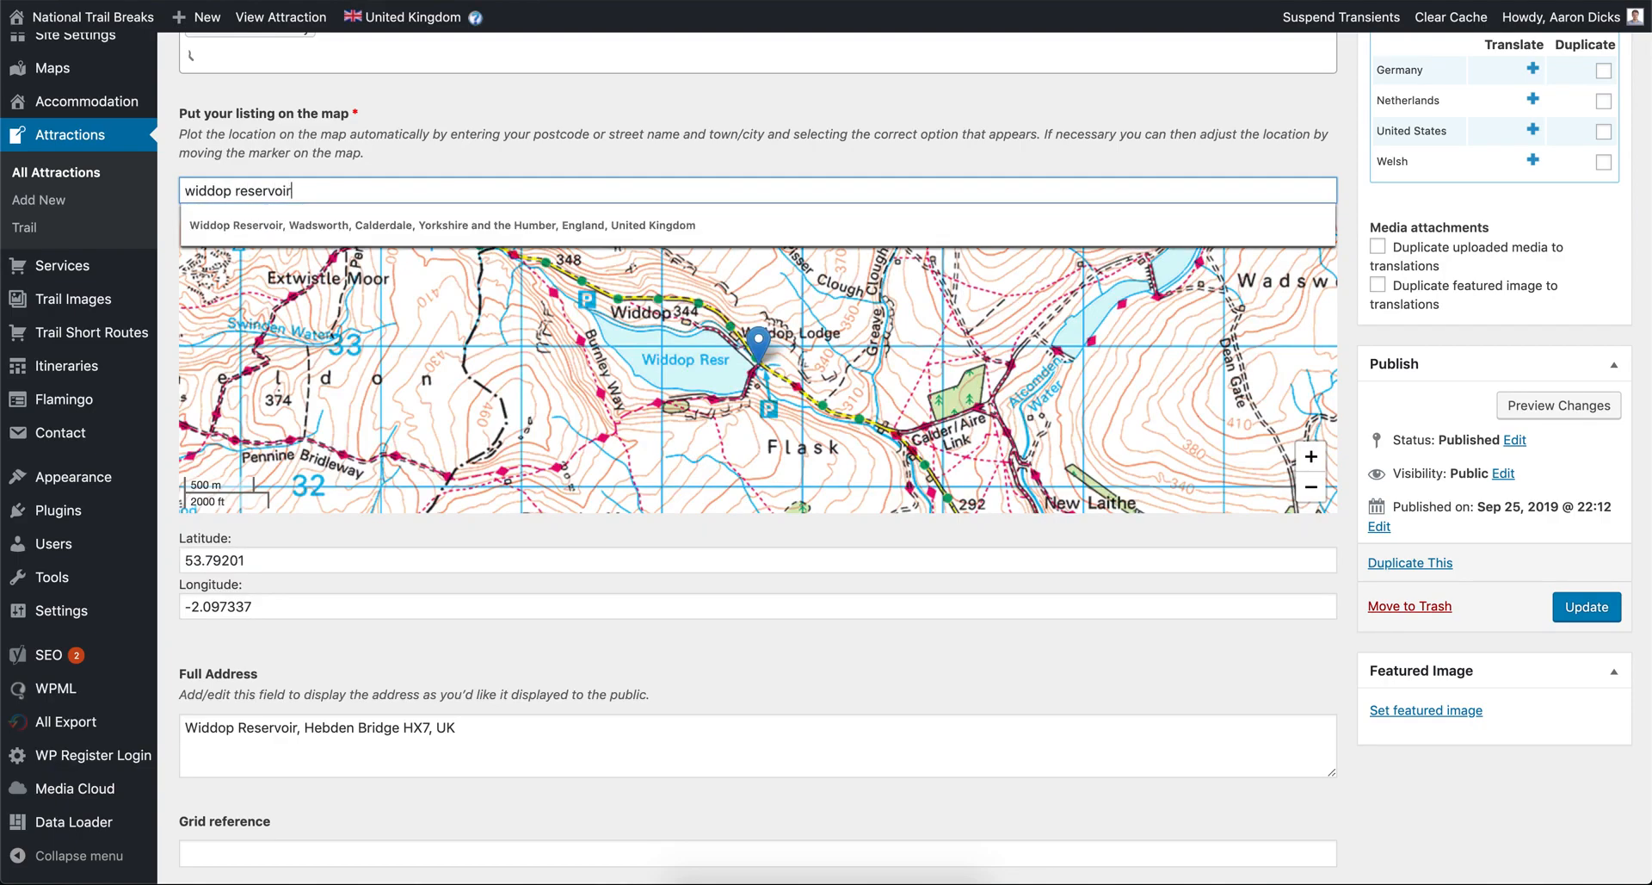
{"action": "left_click", "coordinate": [343, 226]}
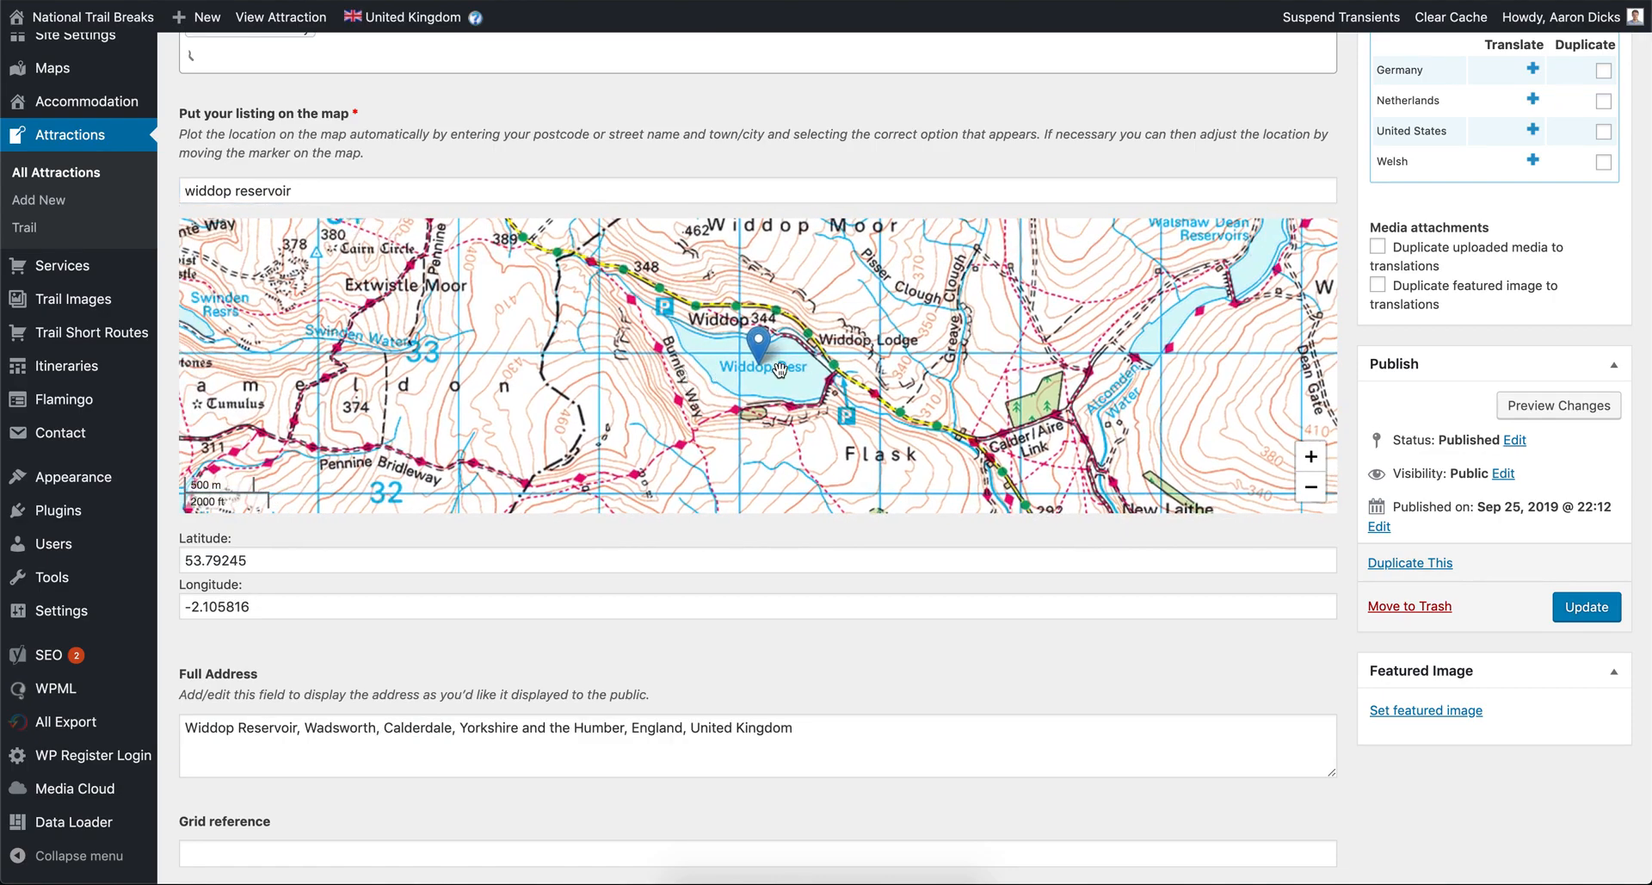
{"action": "left_click_drag", "start_coordinate": [760, 351], "coordinate": [835, 354]}
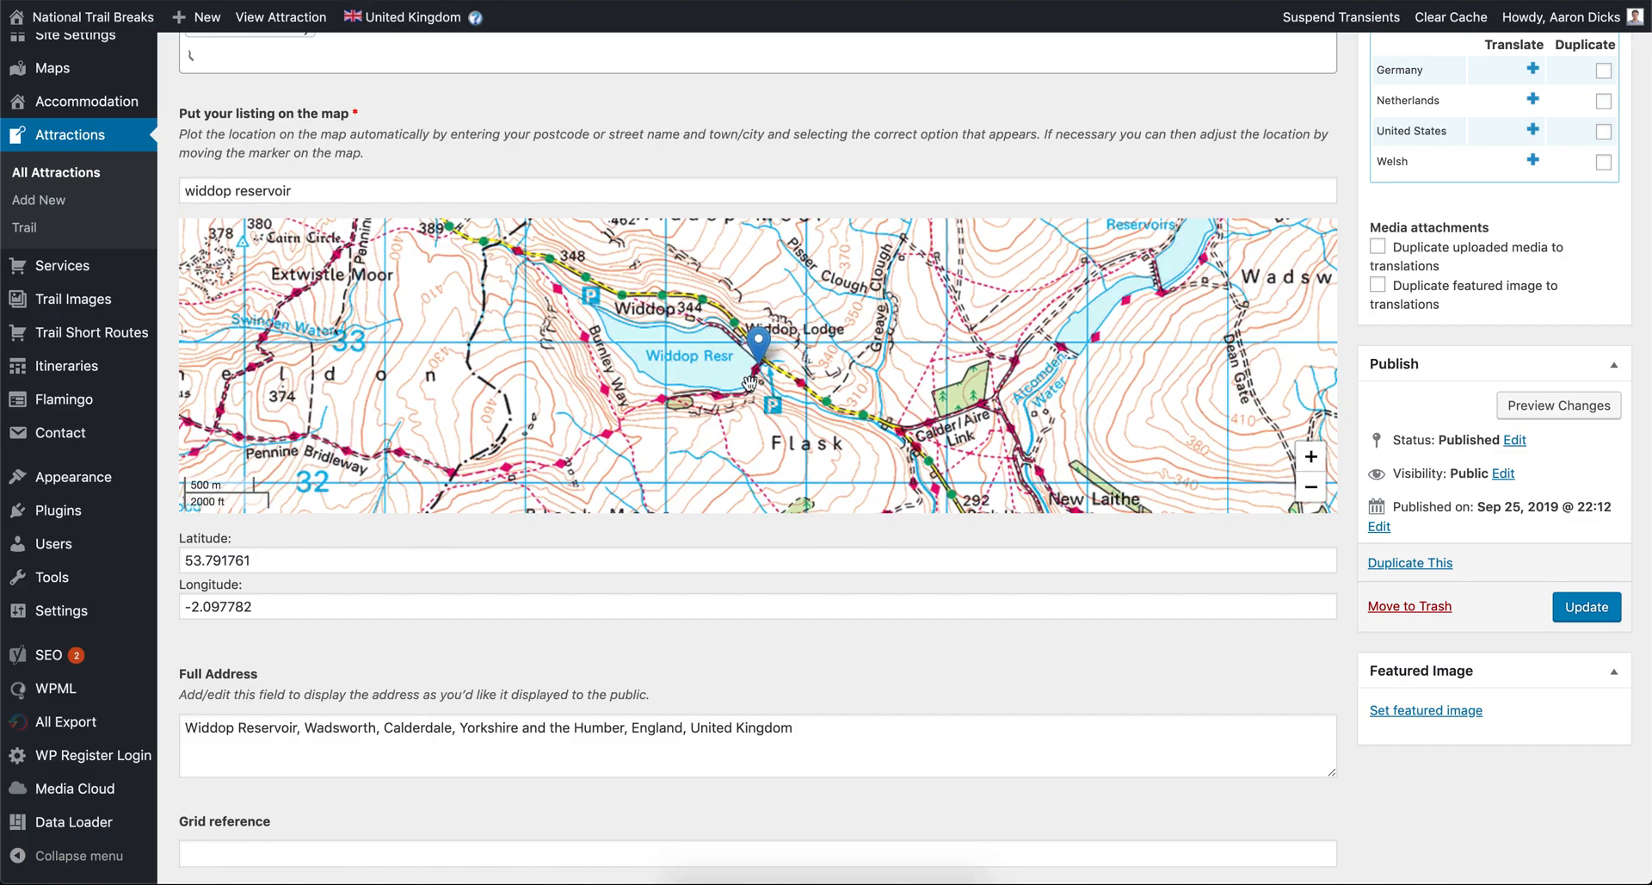
{"action": "left_click", "coordinate": [188, 562]}
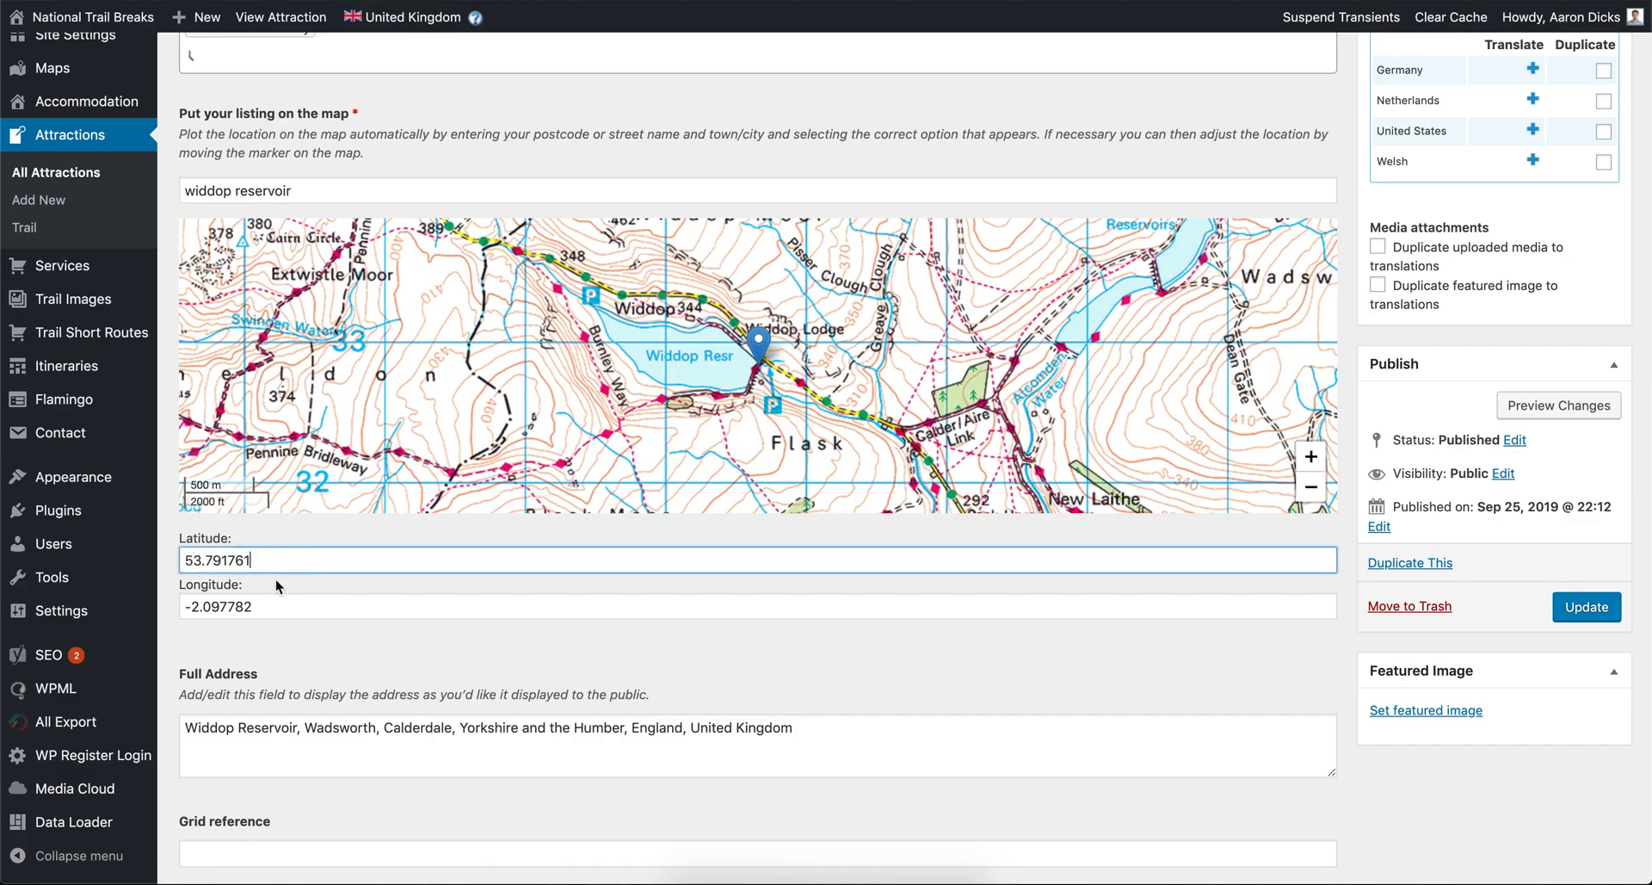
- Remove "Yorkshire and the Humber" from the full address so it reads "Widdop Reservoir, Wadsworth, Calderdale, England, United Kingdom"
{"action": "triple_click", "coordinate": [390, 733]}
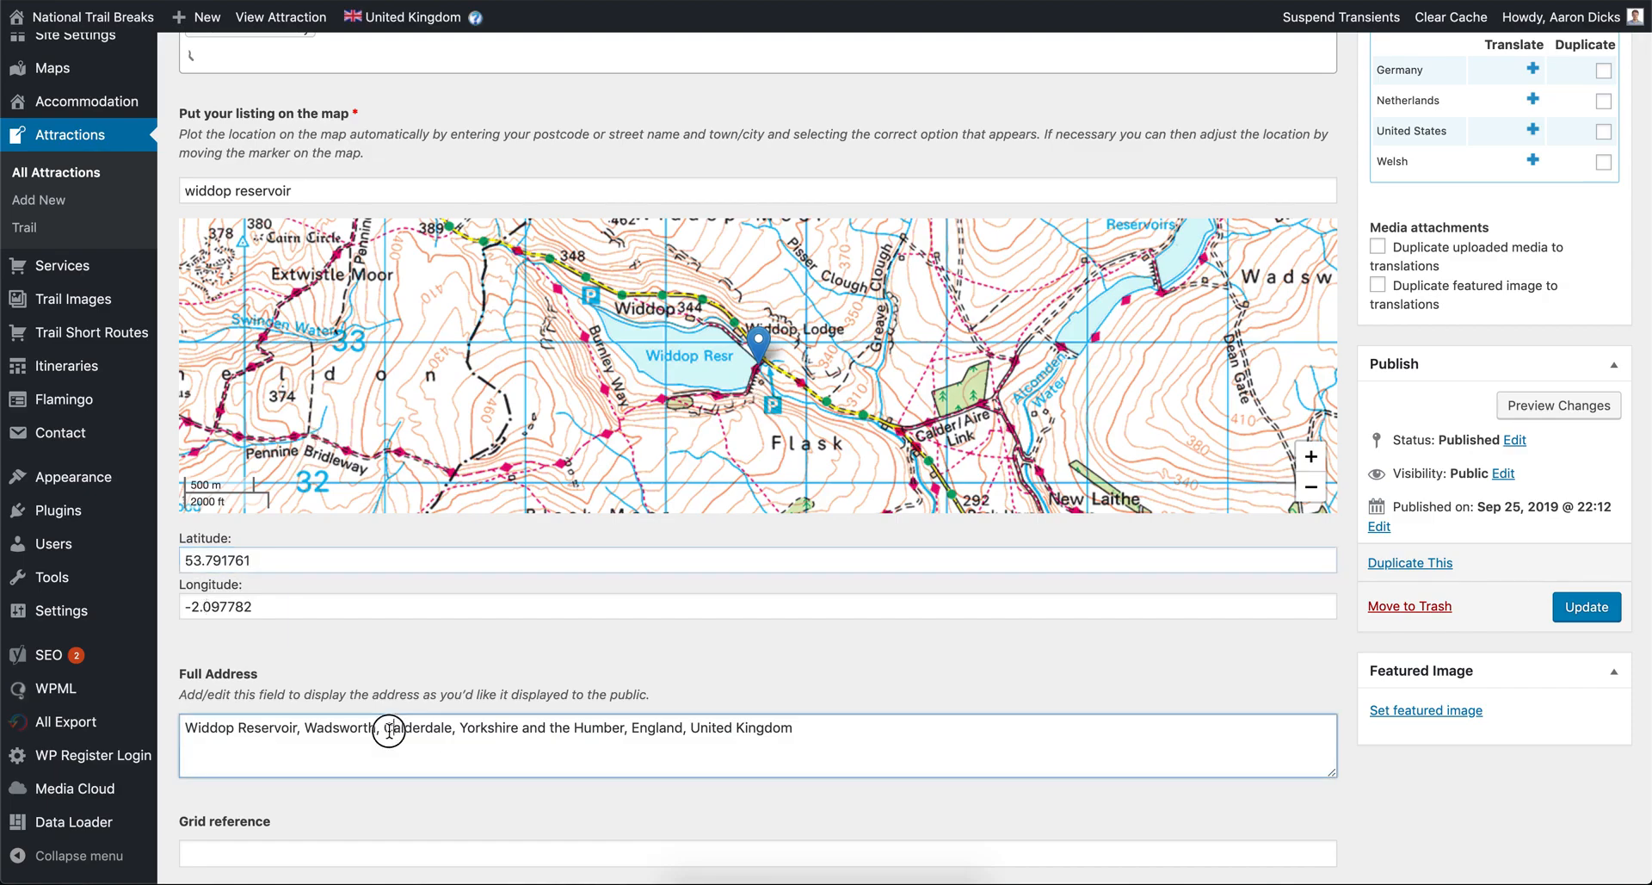
{"action": "double_click", "coordinate": [420, 733]}
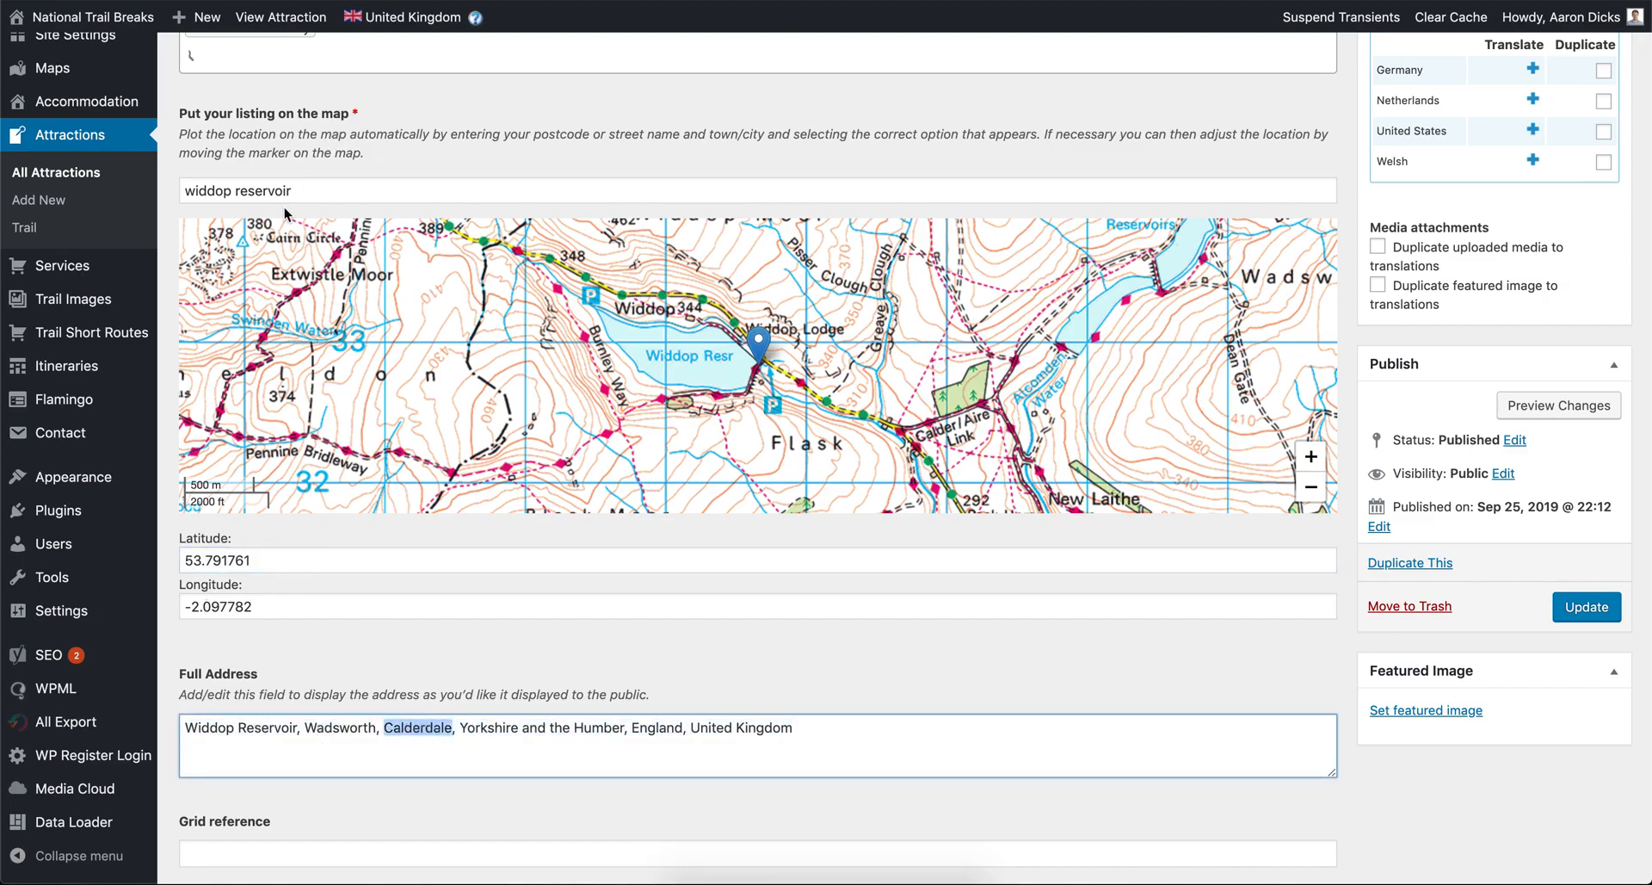
{"action": "scroll", "coordinate": [178, 422], "scroll_direction": "down", "scroll_amount": 3}
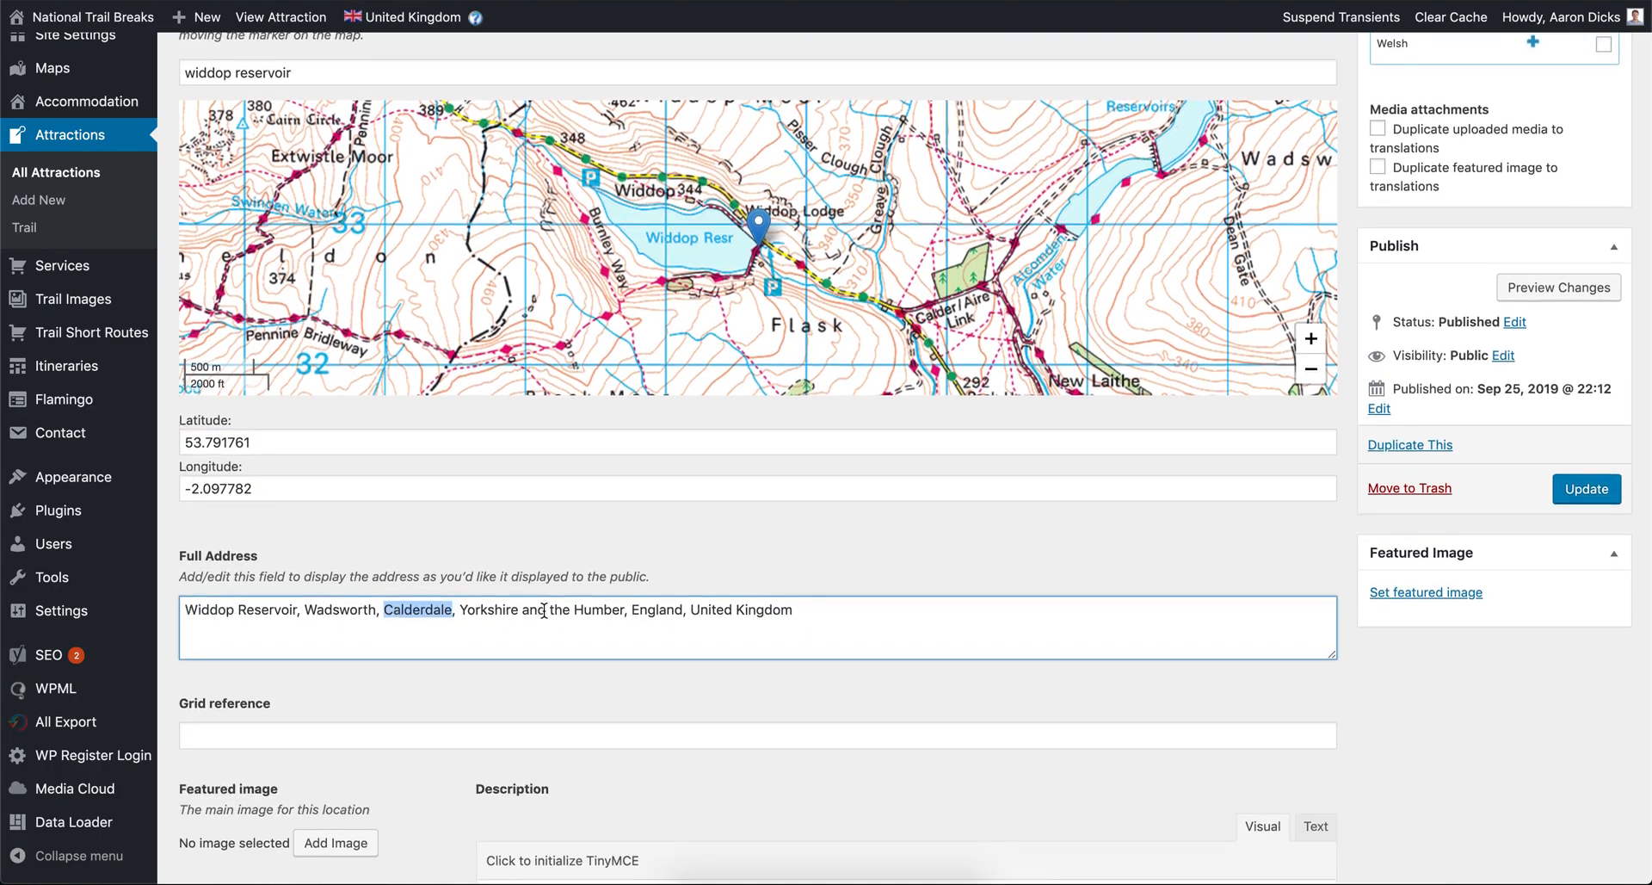
{"action": "left_click_drag", "start_coordinate": [588, 611], "coordinate": [457, 616]}
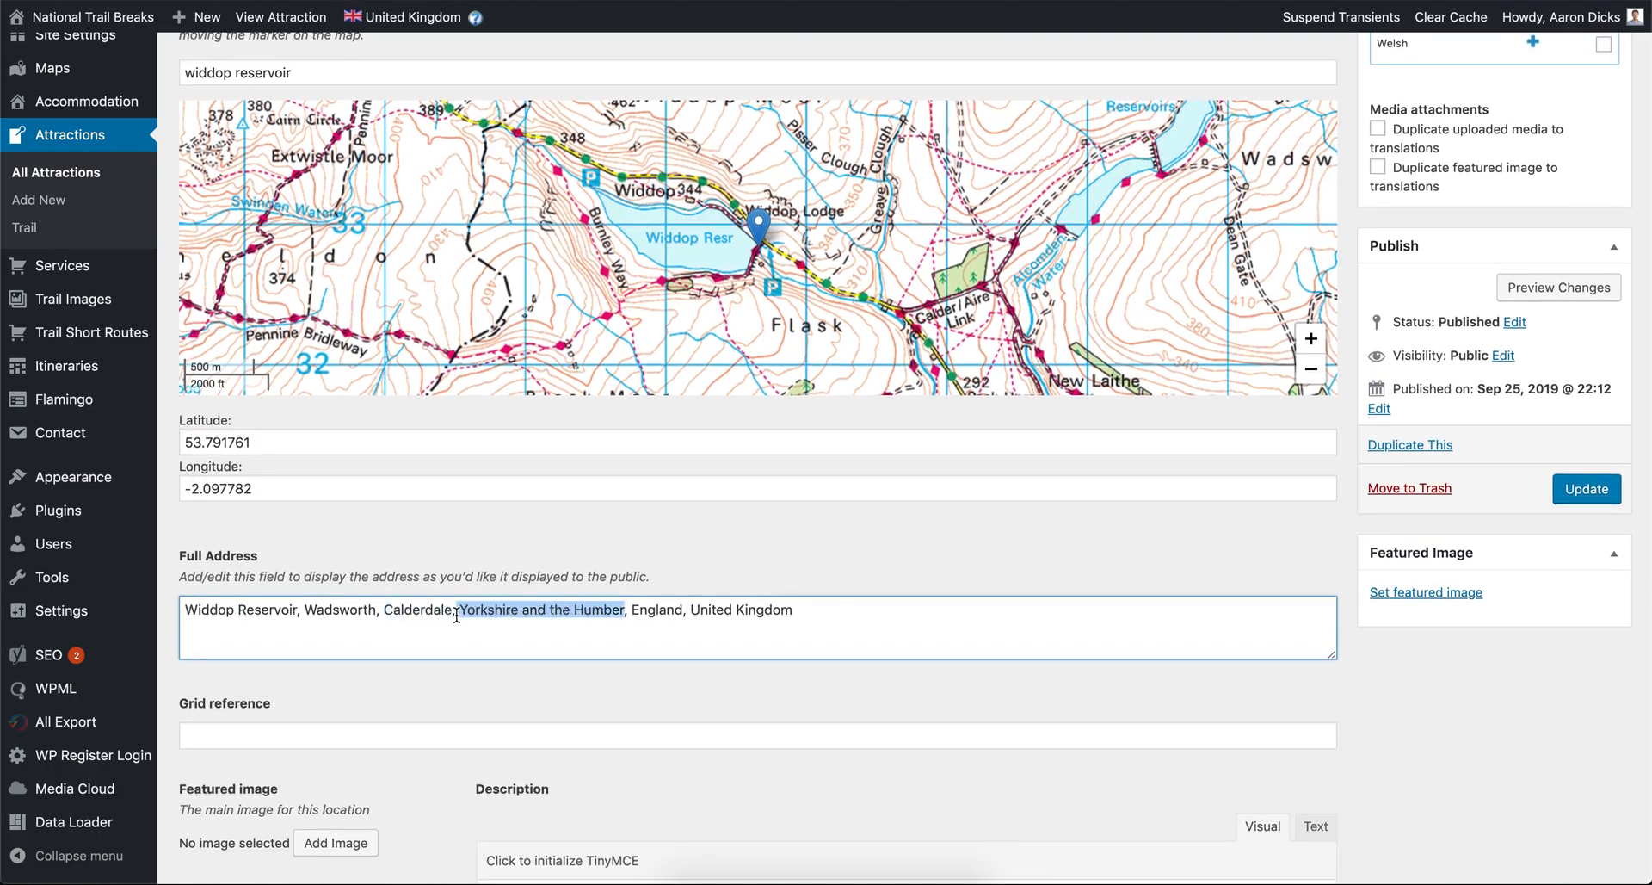
{"action": "key", "text": "BackSpace"}
{"action": "key", "text": "BackSpace"}
{"action": "key", "text": "BackSpace"}
- Examine the attraction's description, telephone, website and image fields, then its trail choices, translation options and publishing settings
{"action": "scroll", "coordinate": [526, 658], "scroll_direction": "down", "scroll_amount": 10}
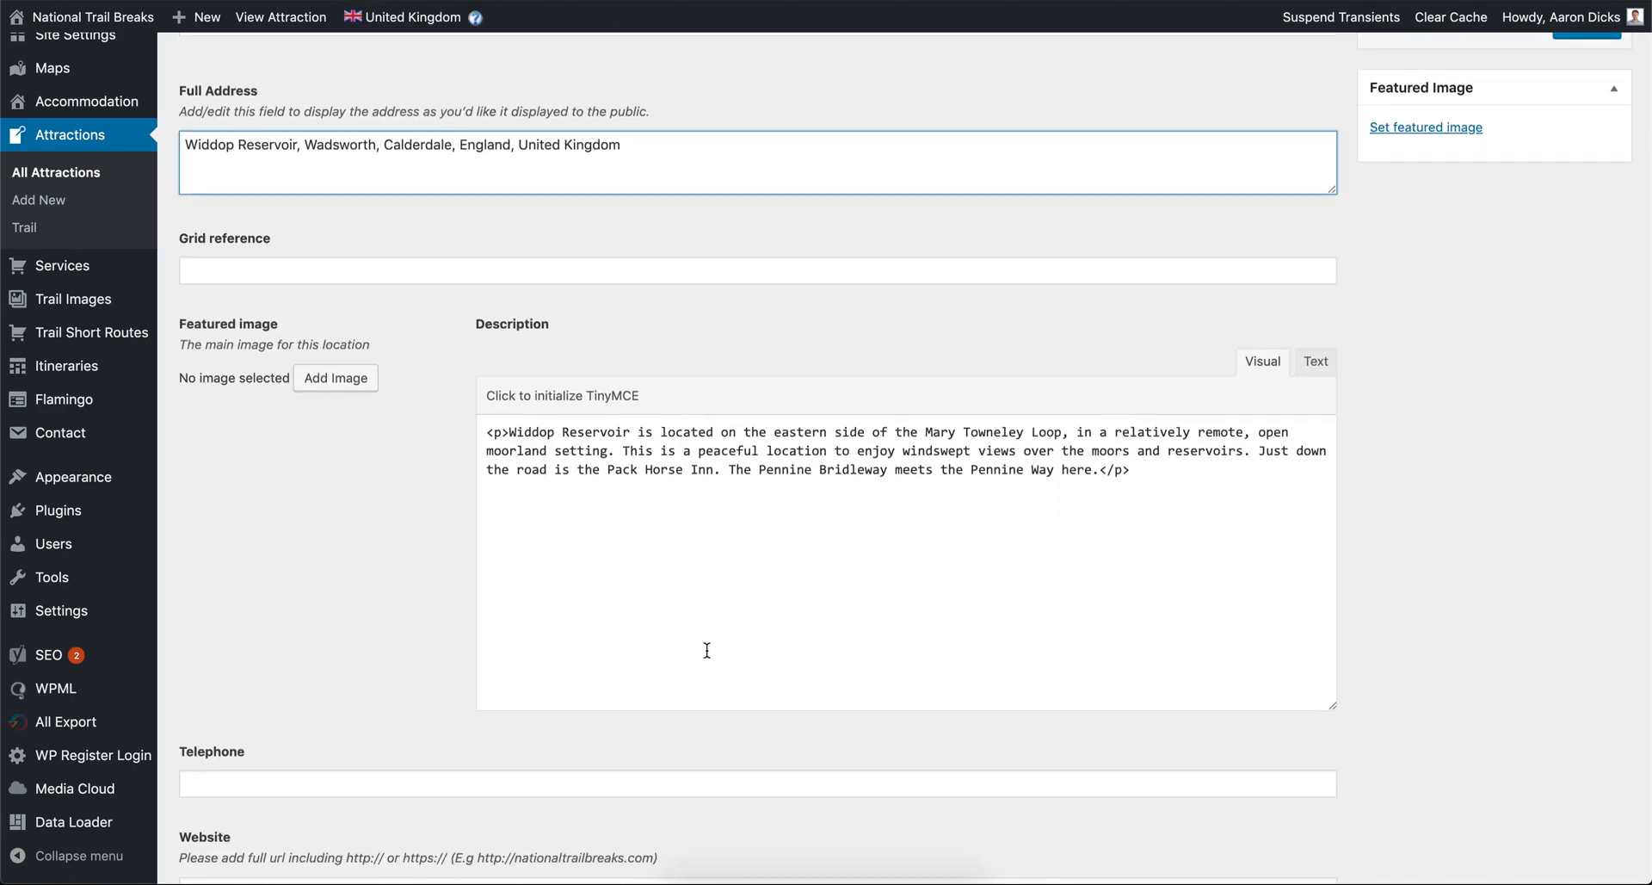
{"action": "left_click", "coordinate": [719, 501]}
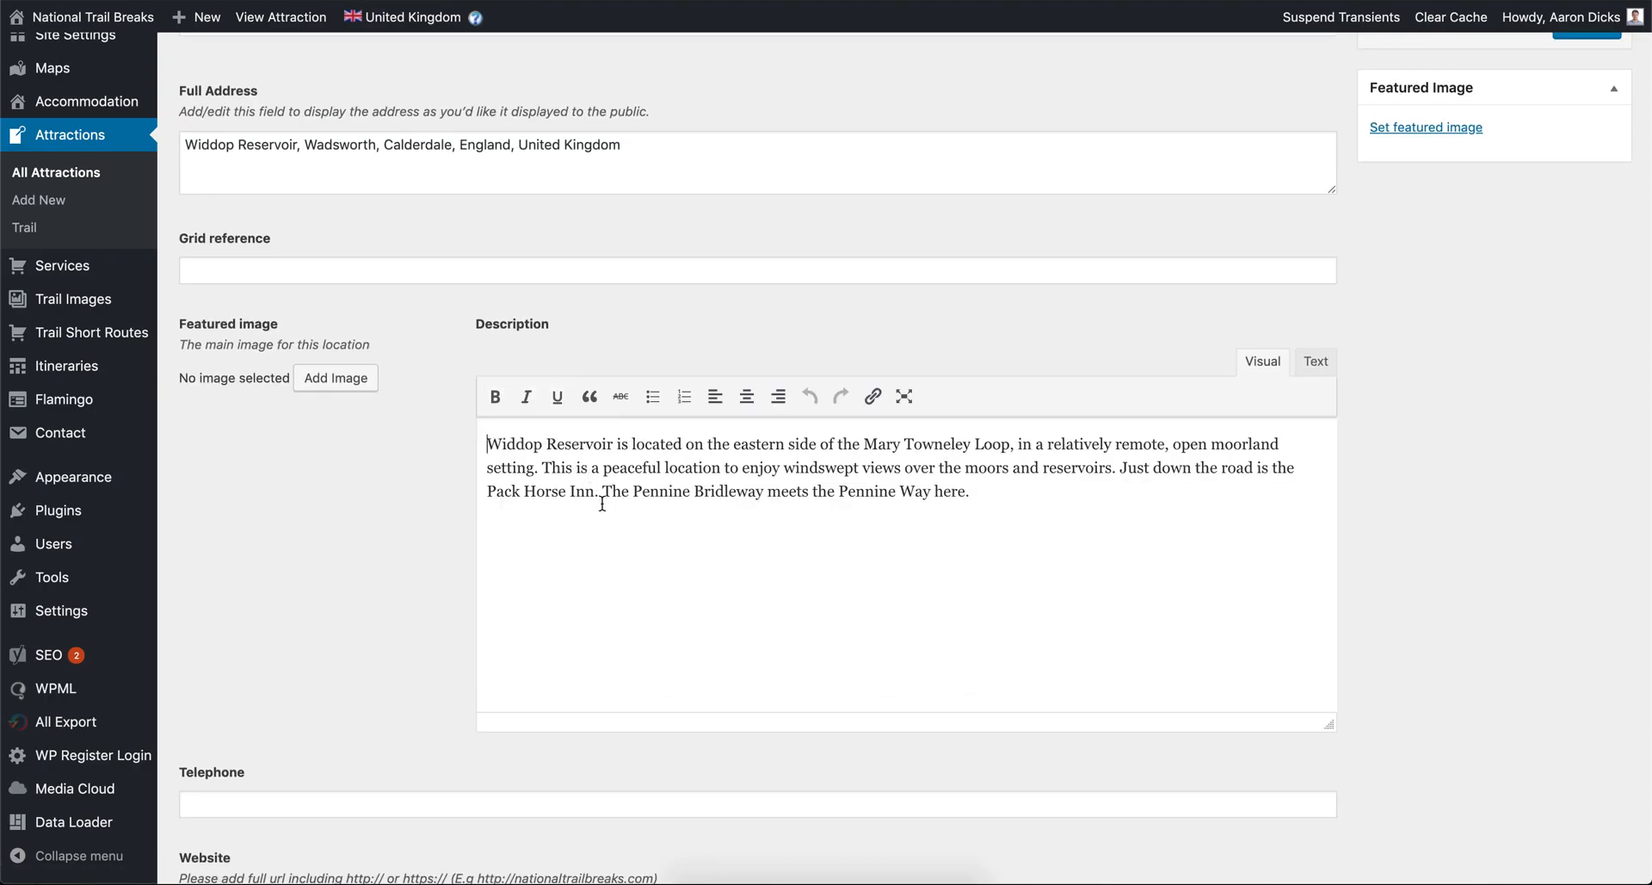
{"action": "scroll", "coordinate": [623, 557], "scroll_direction": "down", "scroll_amount": 5}
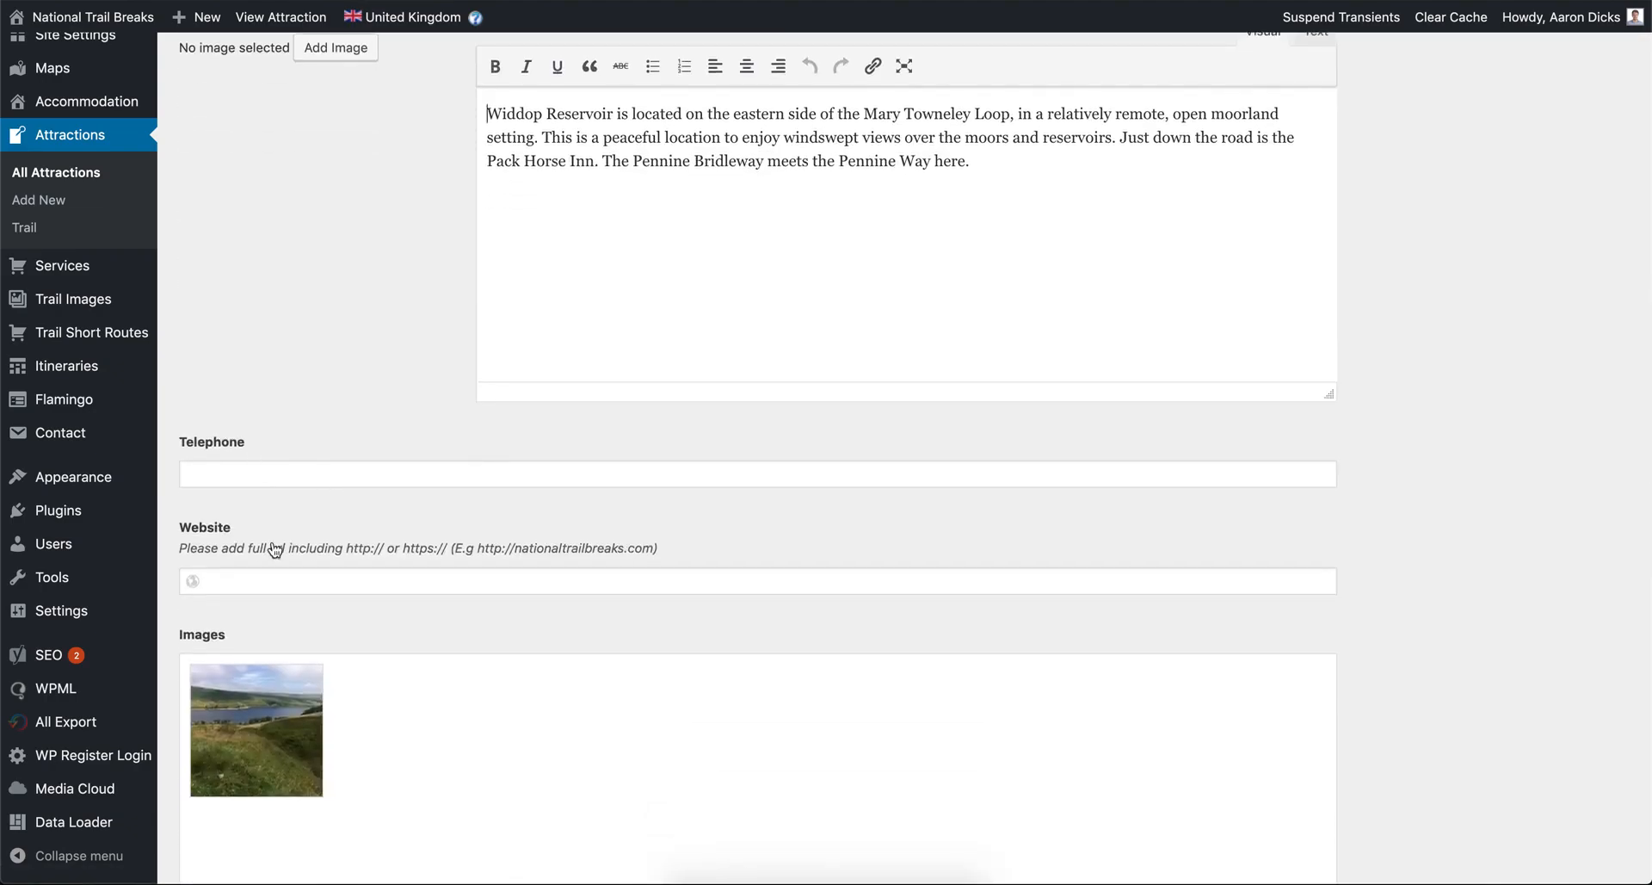
{"action": "scroll", "coordinate": [390, 727], "scroll_direction": "down", "scroll_amount": 4}
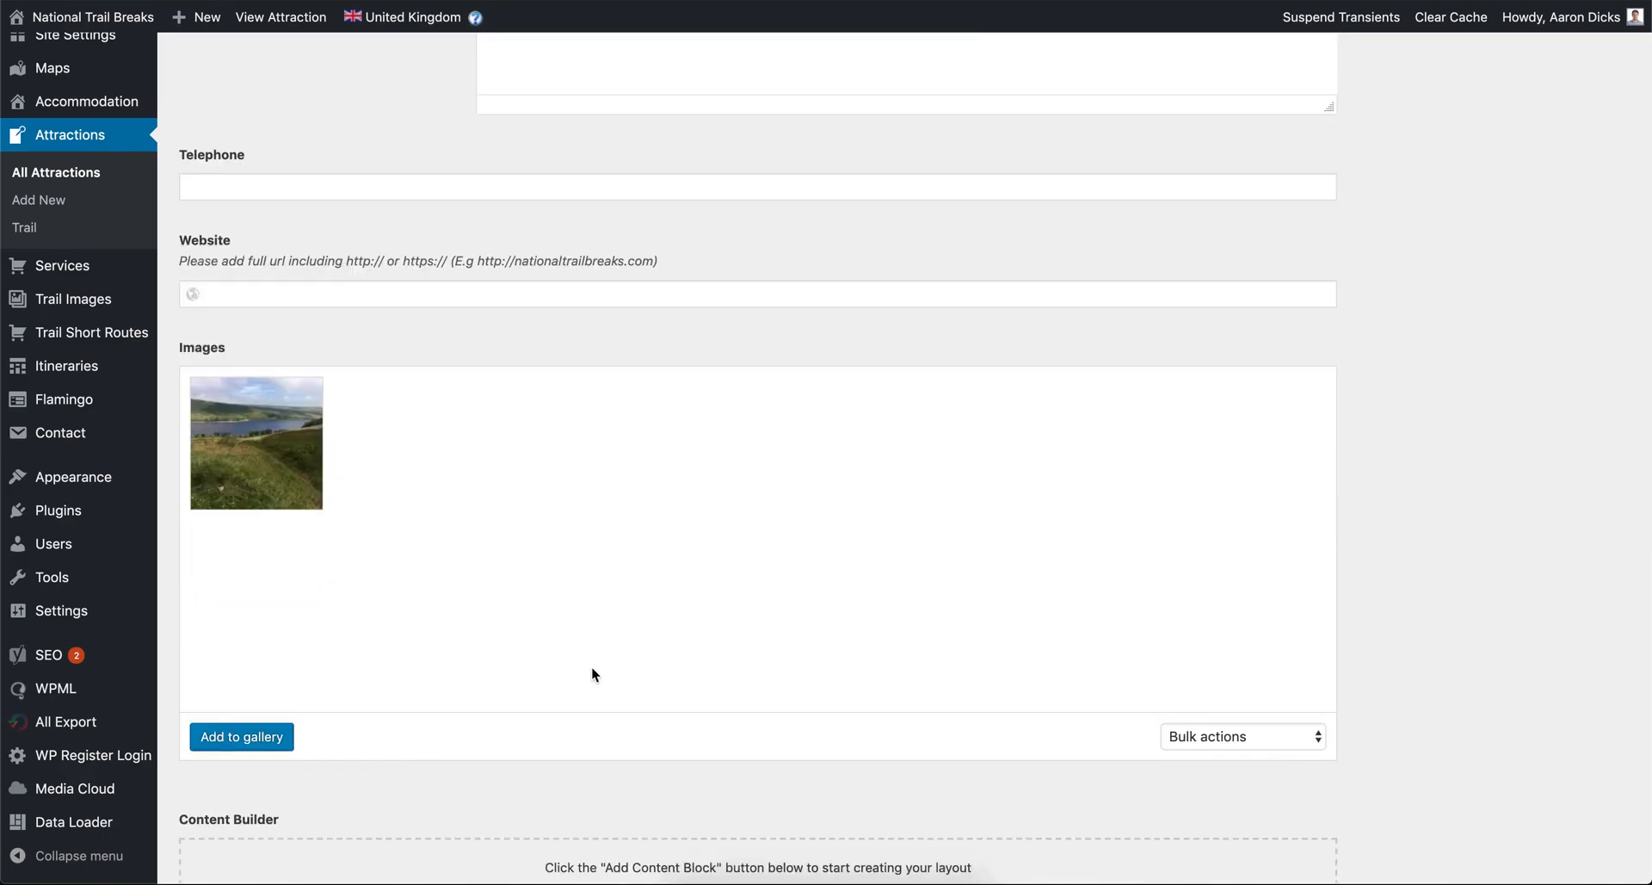
{"action": "scroll", "coordinate": [1374, 569], "scroll_direction": "up", "scroll_amount": 10}
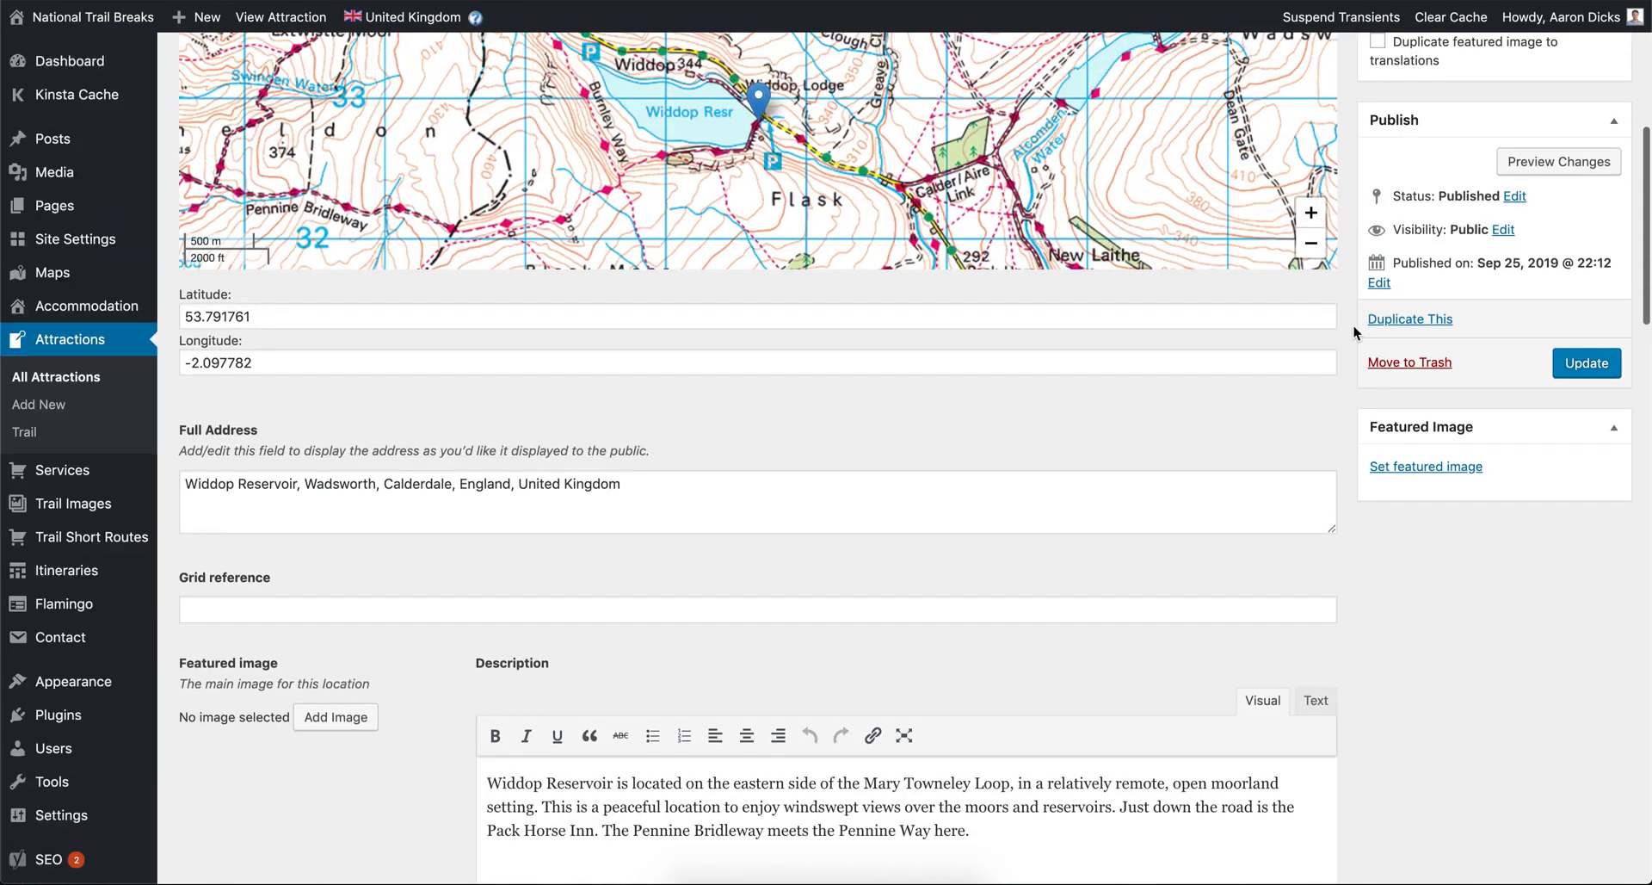
{"action": "scroll", "coordinate": [1351, 306], "scroll_direction": "up", "scroll_amount": 6}
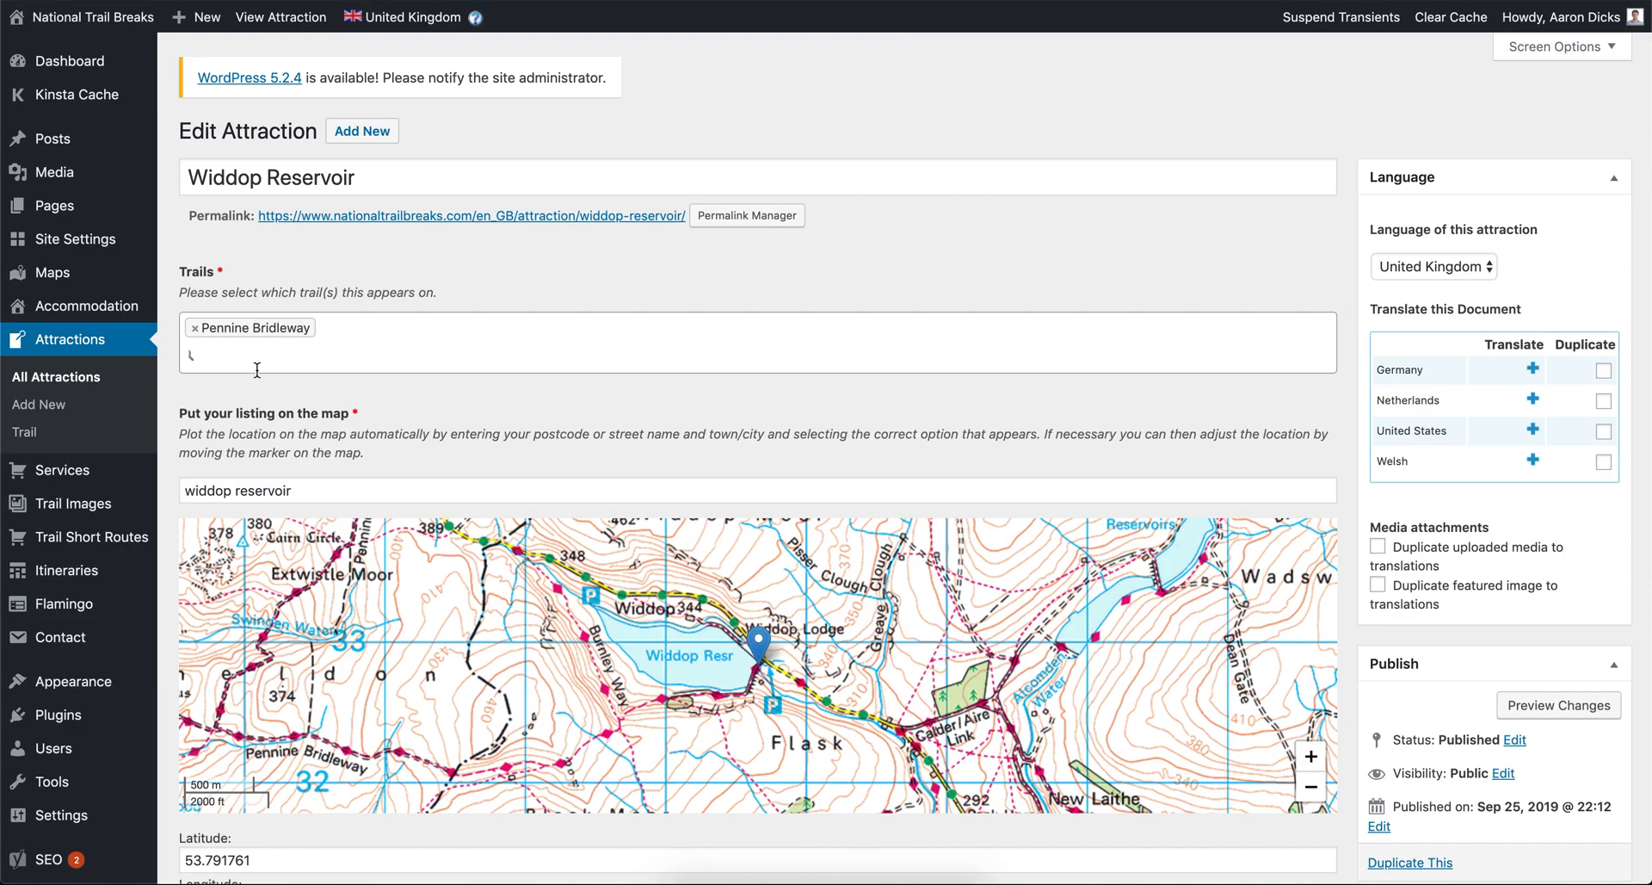
{"action": "left_click", "coordinate": [216, 365]}
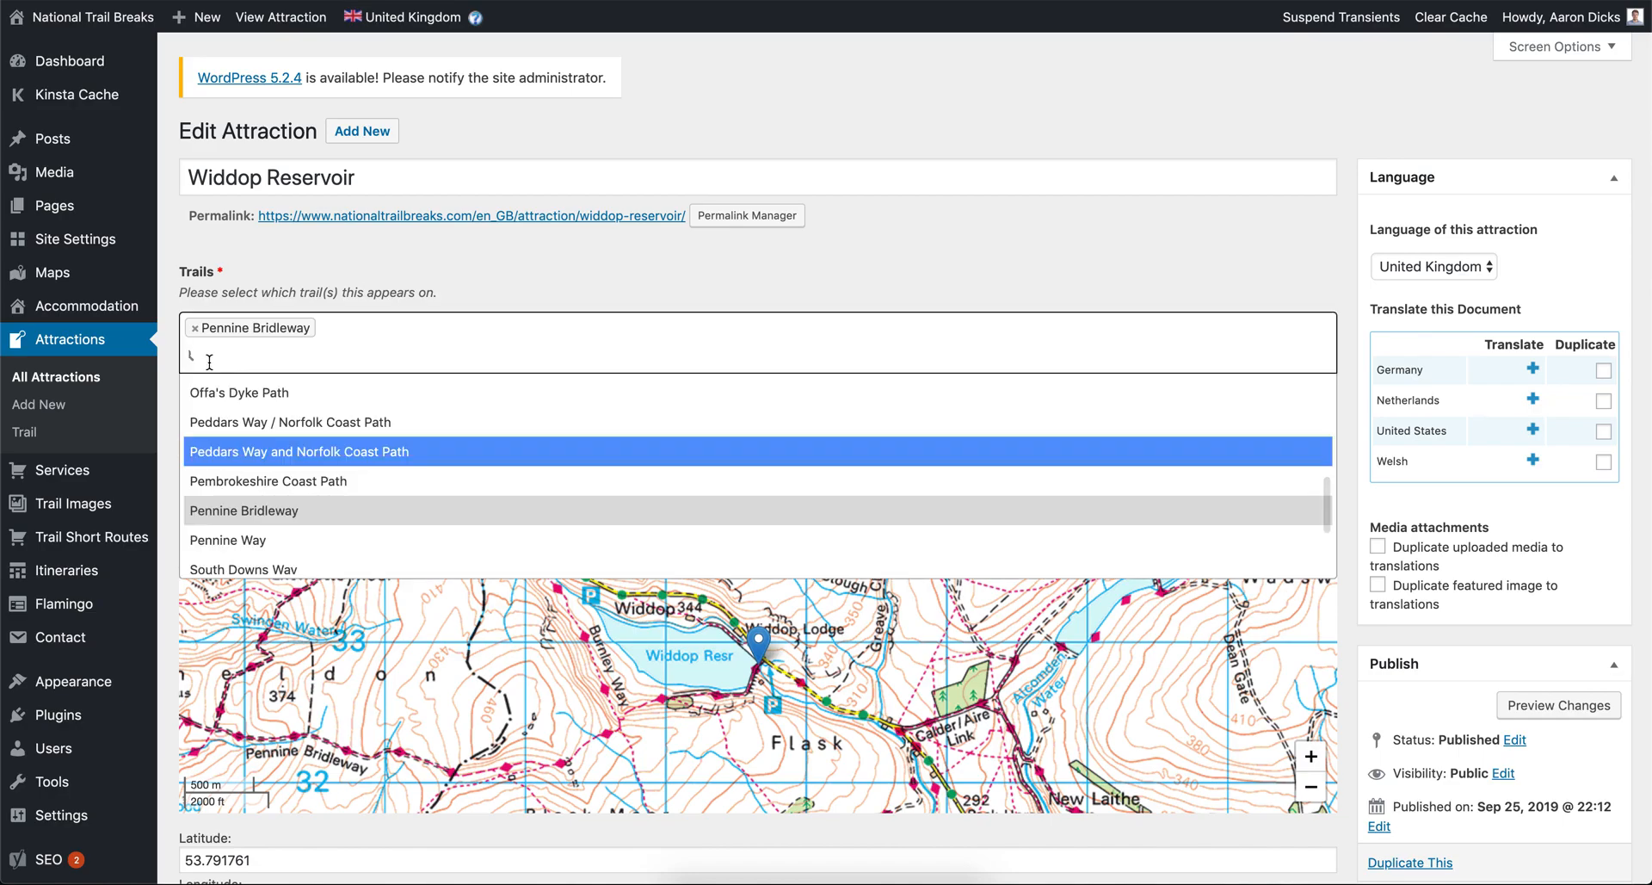
{"action": "left_click", "coordinate": [187, 357]}
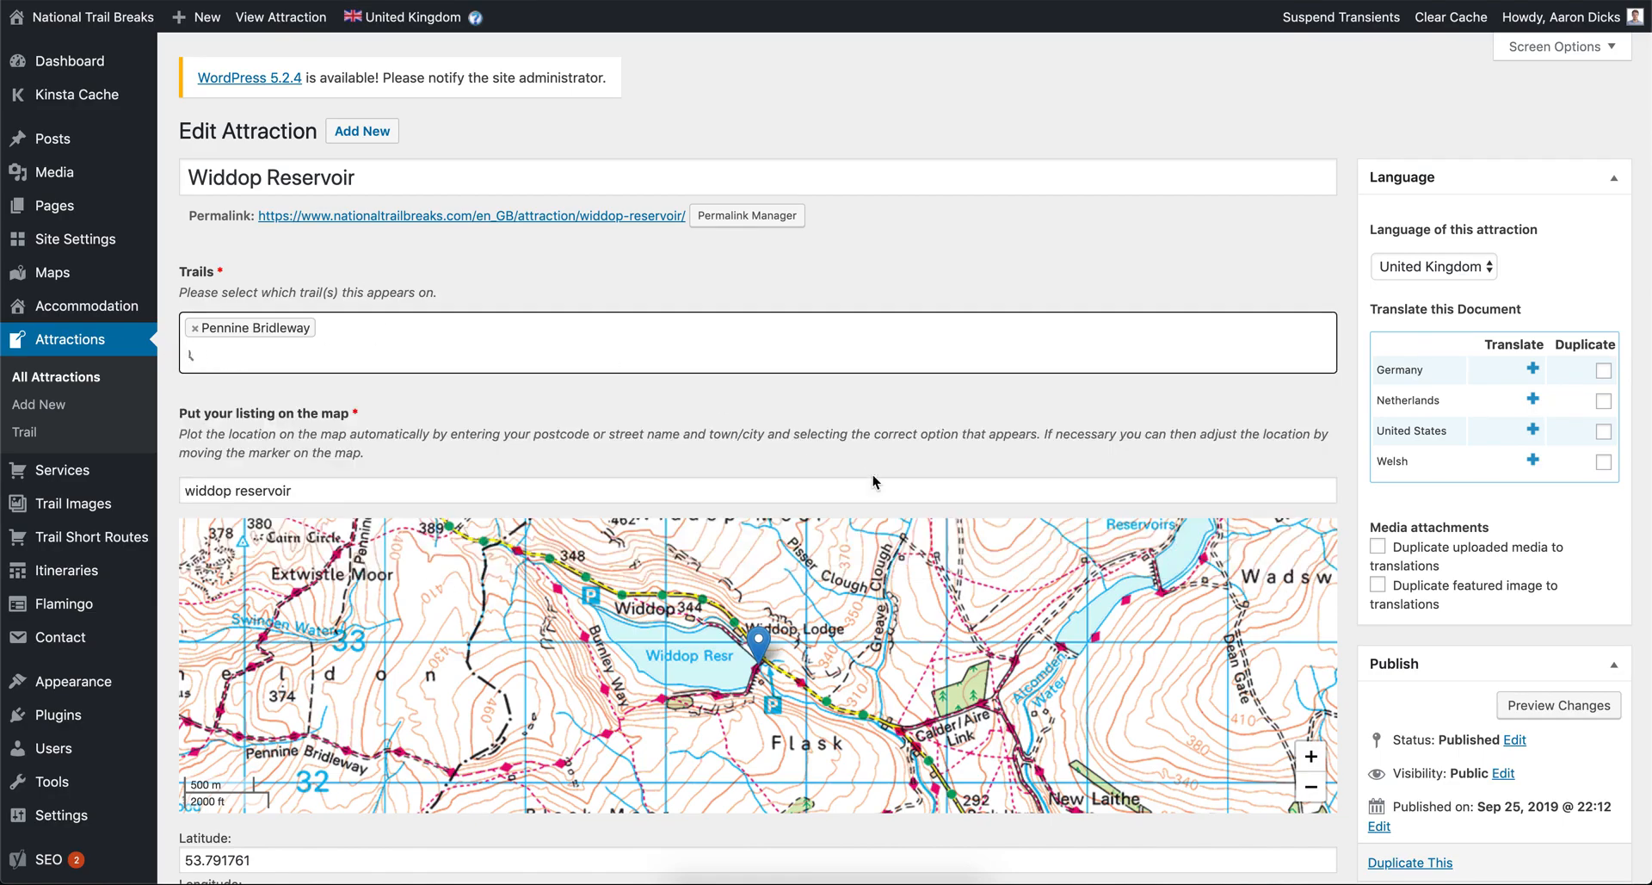
{"action": "left_click", "coordinate": [1354, 357]}
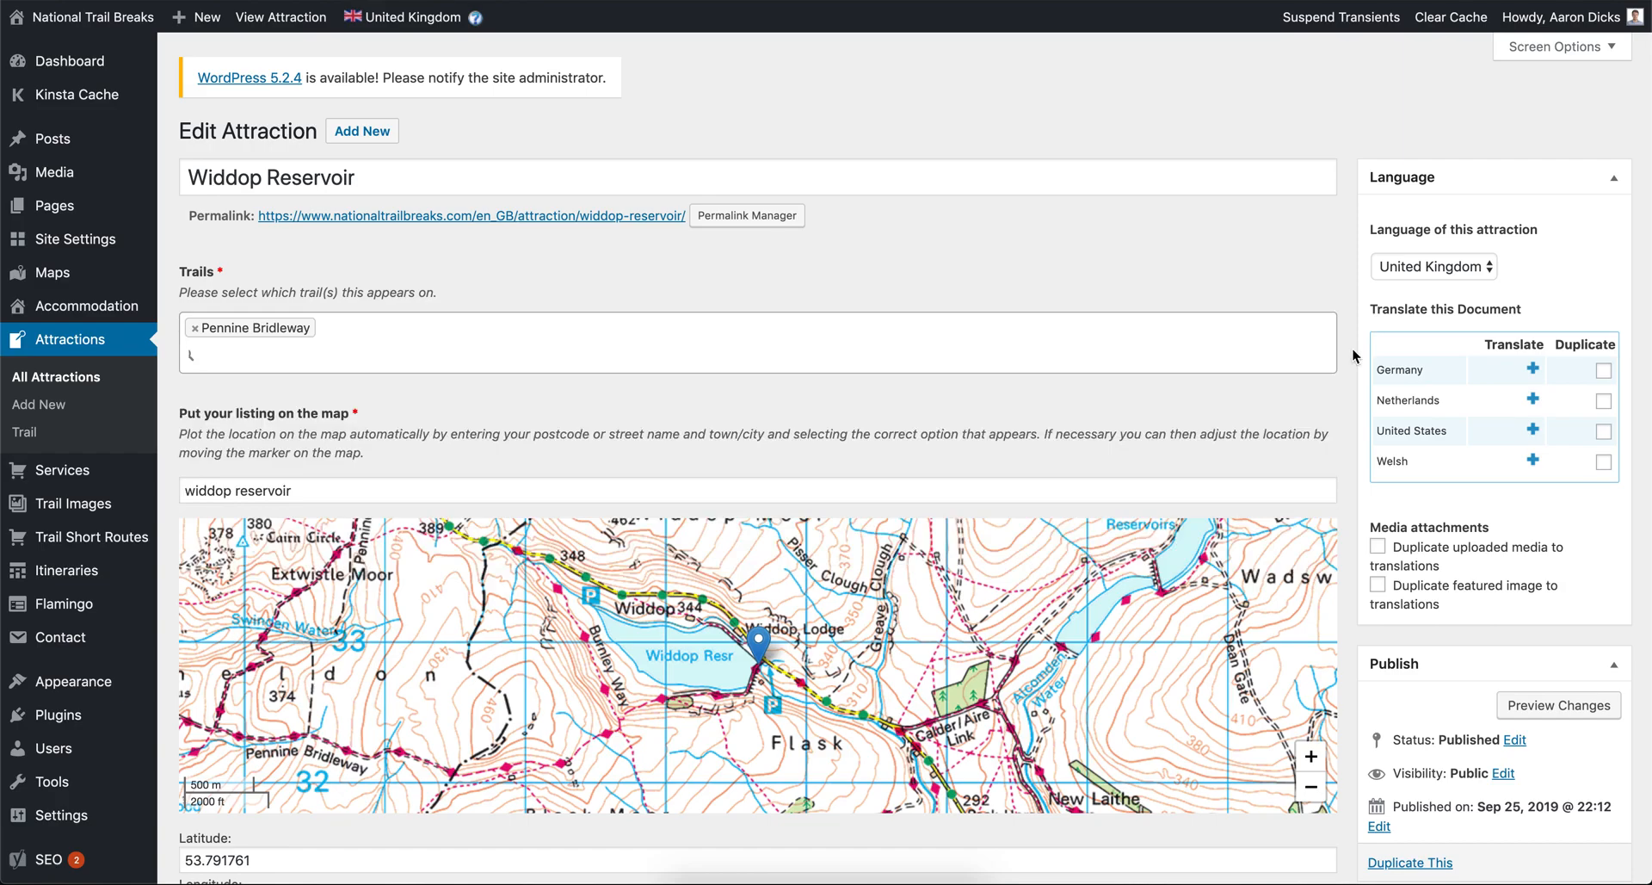
{"action": "scroll", "coordinate": [1354, 361], "scroll_direction": "down", "scroll_amount": 5}
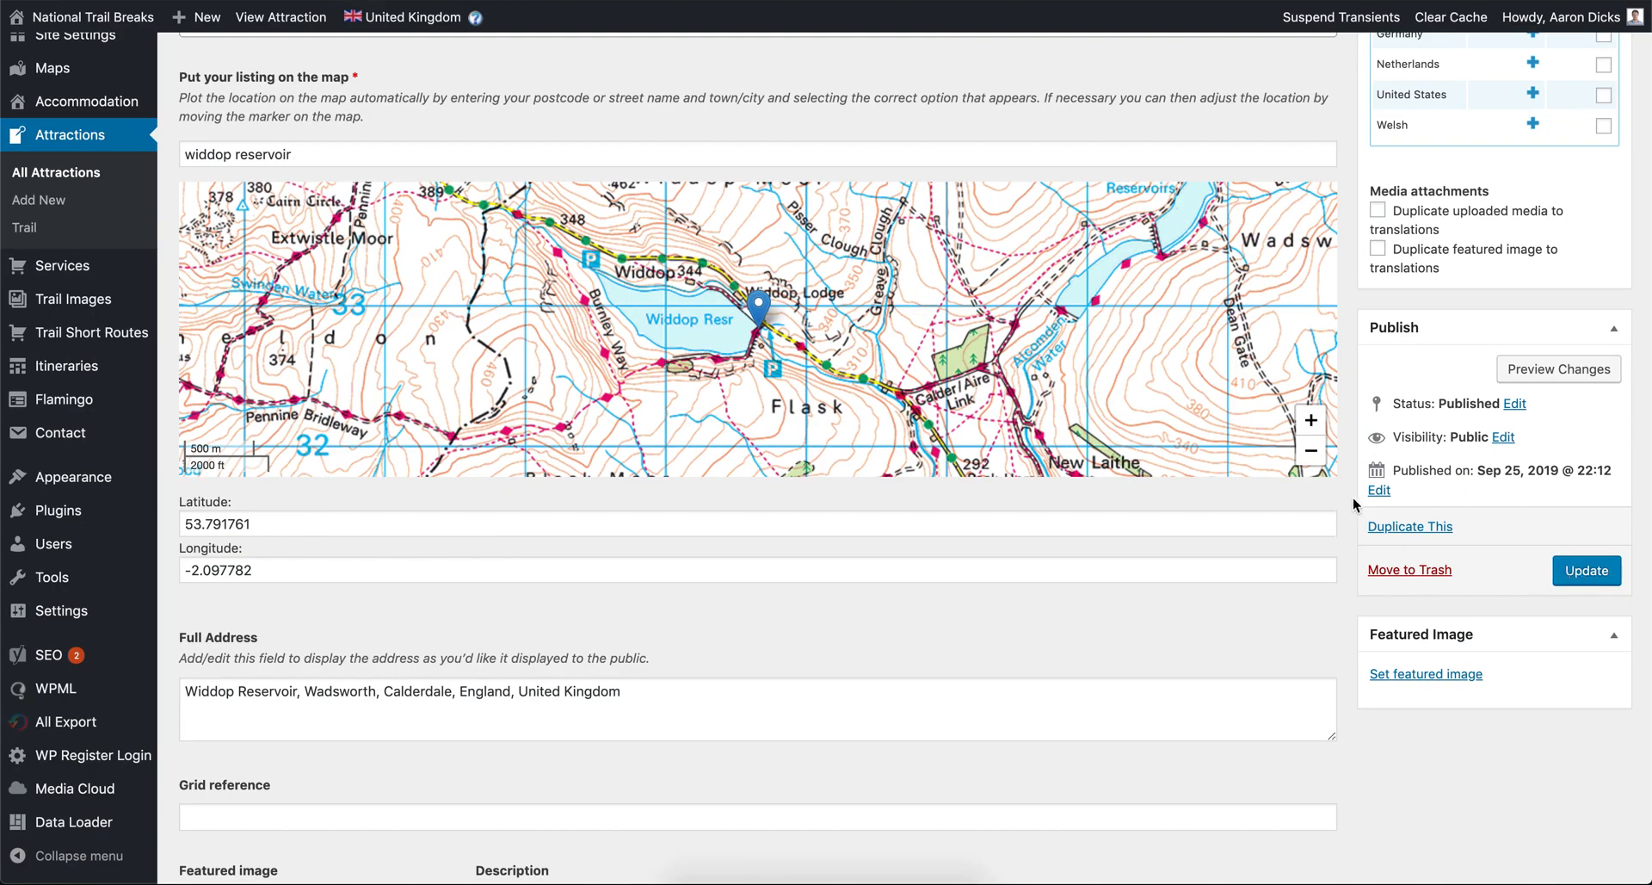
{"action": "scroll", "coordinate": [1352, 497], "scroll_direction": "up", "scroll_amount": 5}
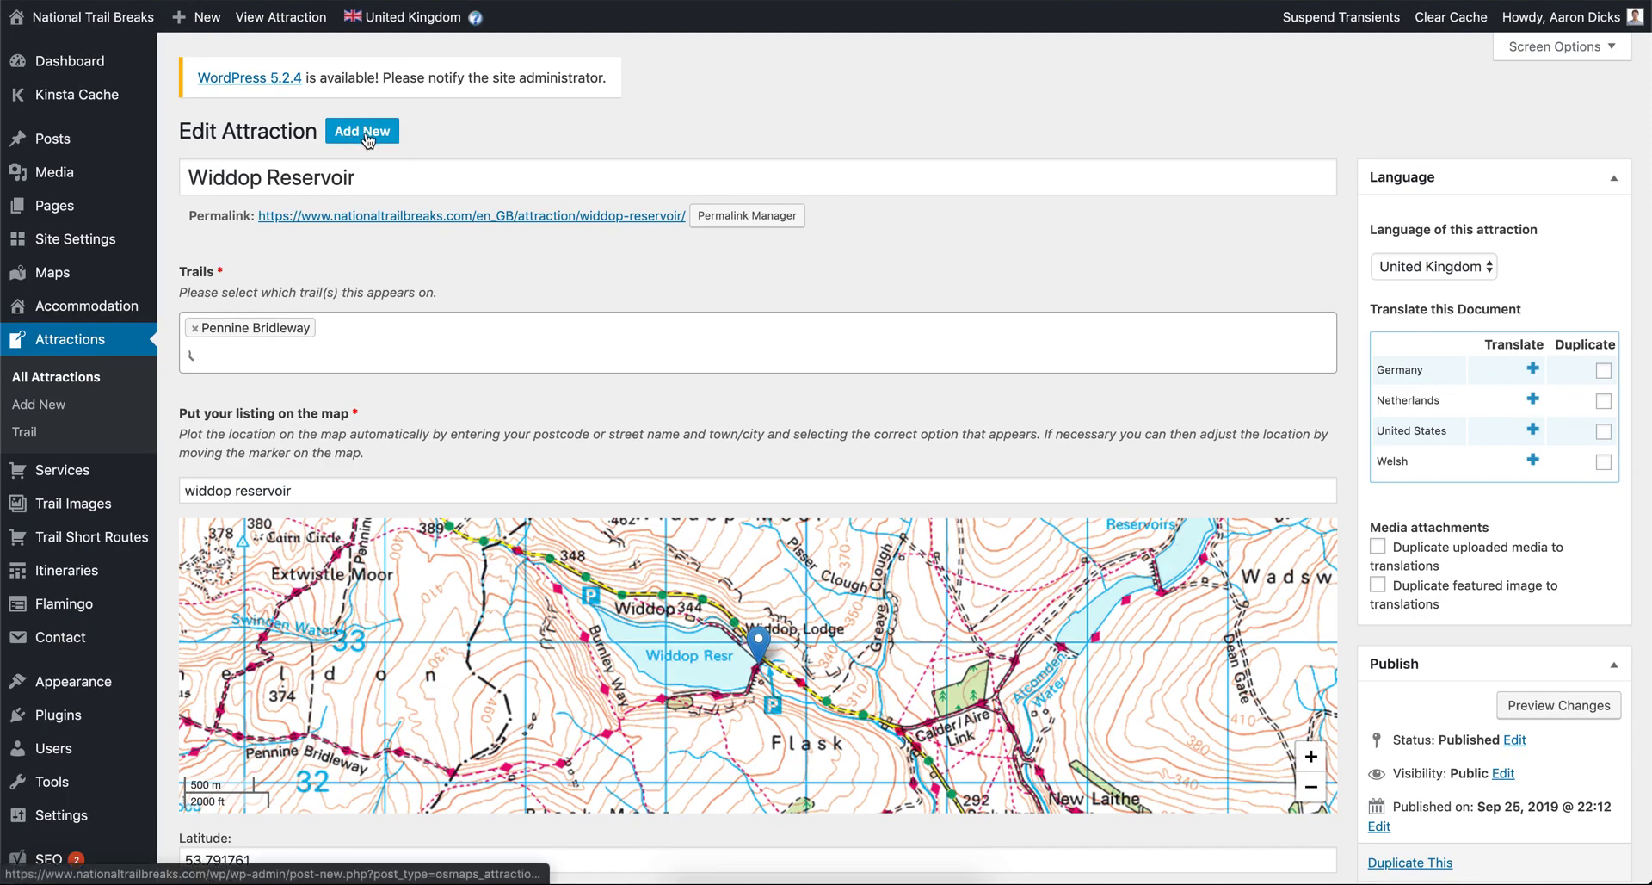
- Return to the full attractions list and start a new attraction
{"action": "left_click", "coordinate": [31, 385]}
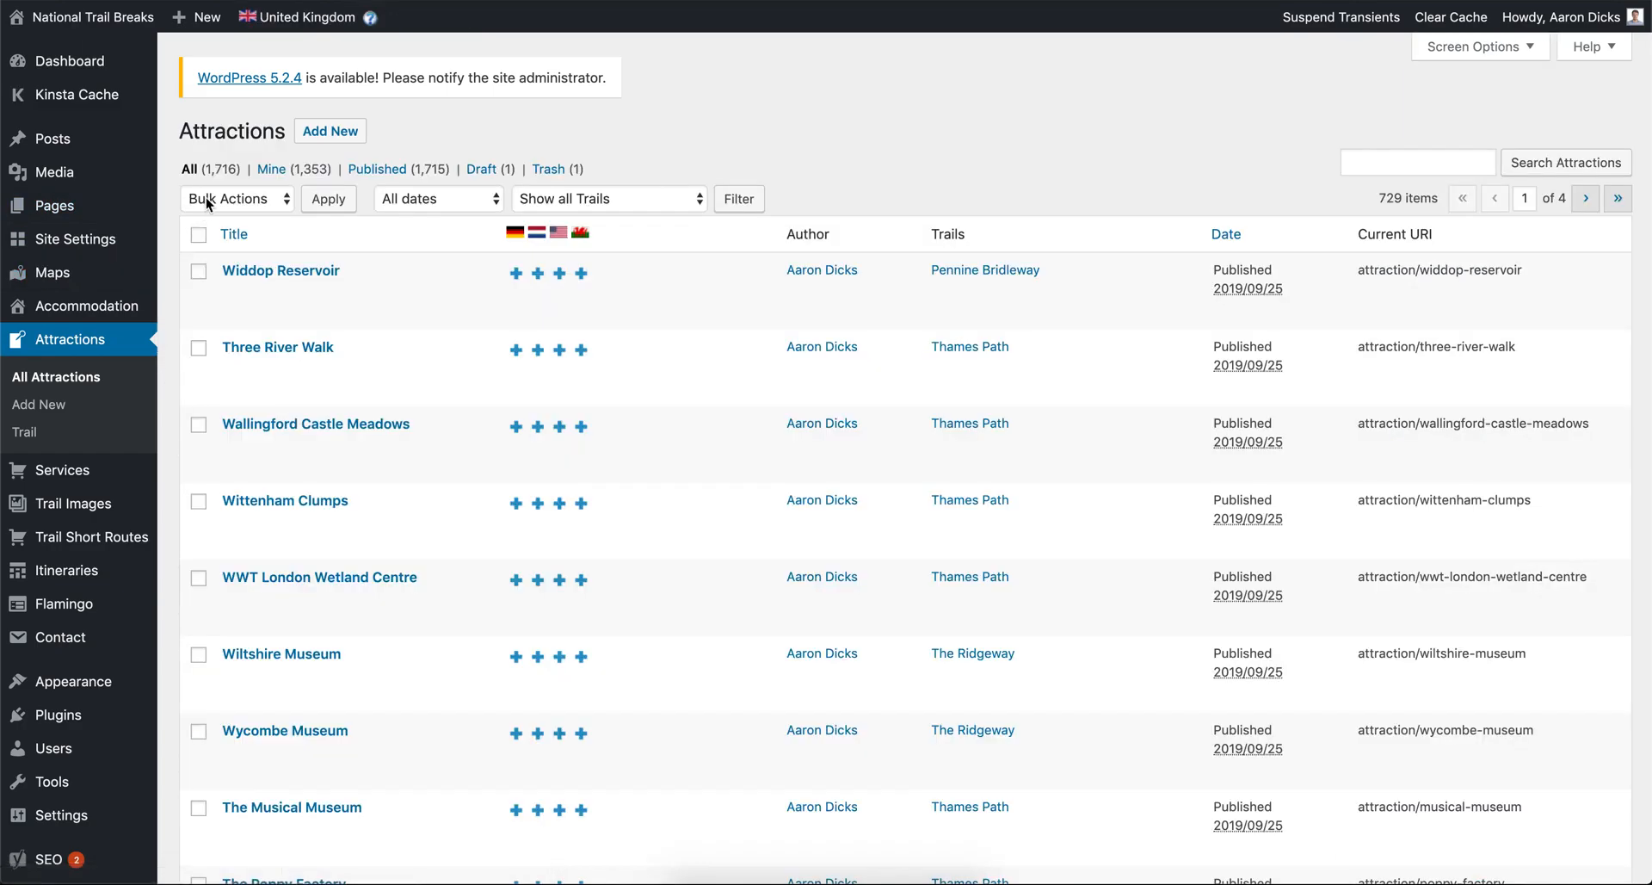
{"action": "left_click", "coordinate": [315, 136]}
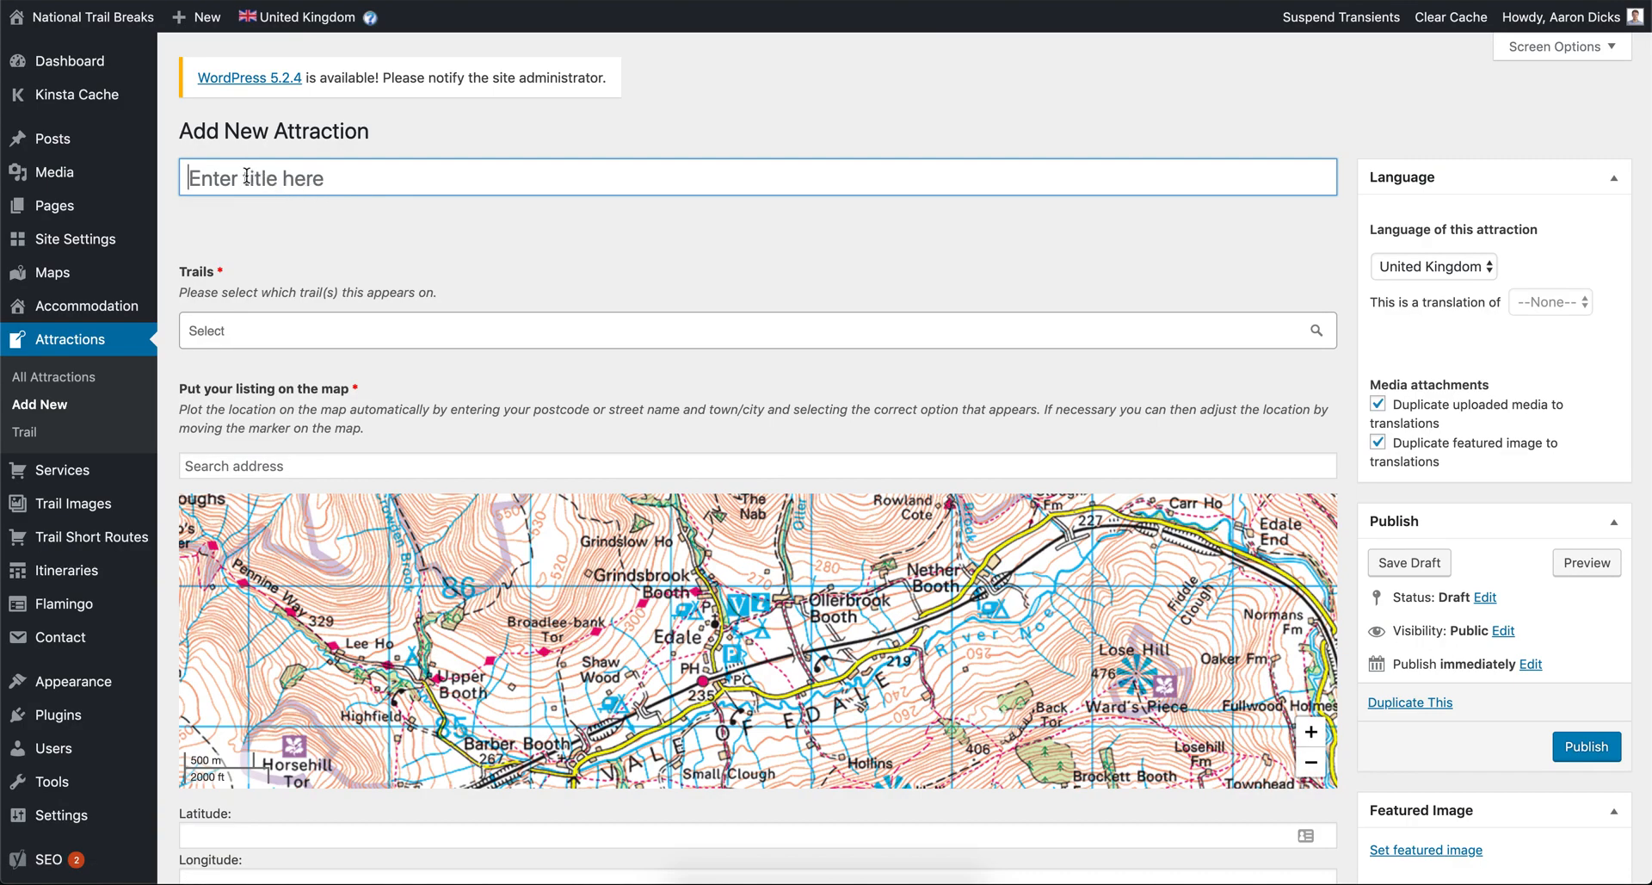
{"action": "scroll", "coordinate": [172, 413], "scroll_direction": "down", "scroll_amount": 5}
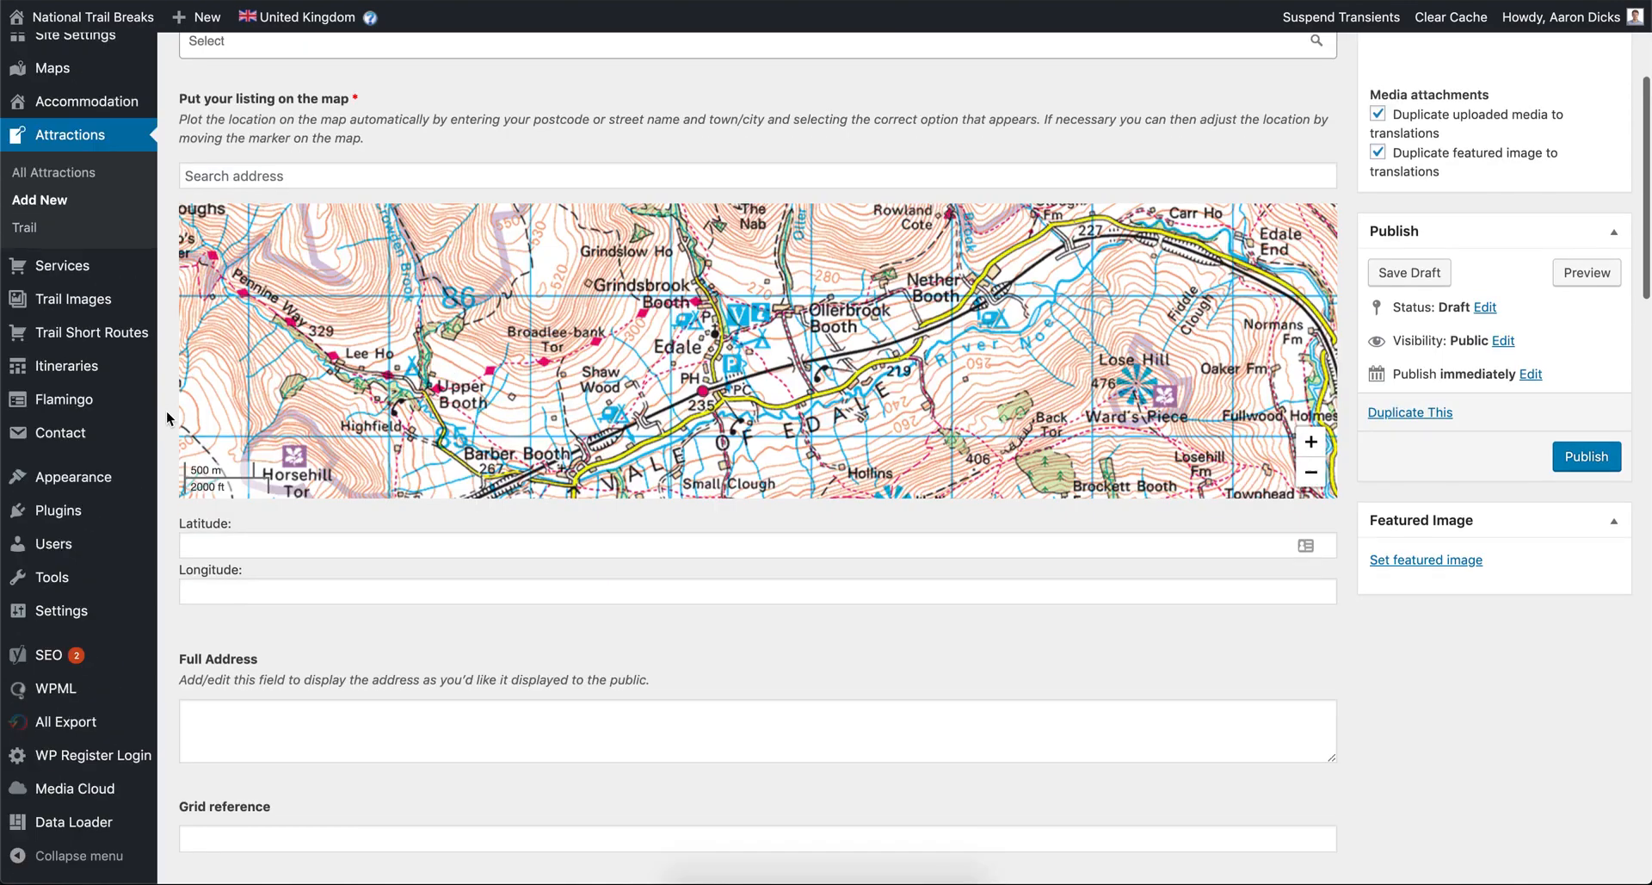
- Place the new attraction's map marker just northeast of Leek, at about latitude 53.107 and longitude -1.978
{"action": "left_click", "coordinate": [1311, 470]}
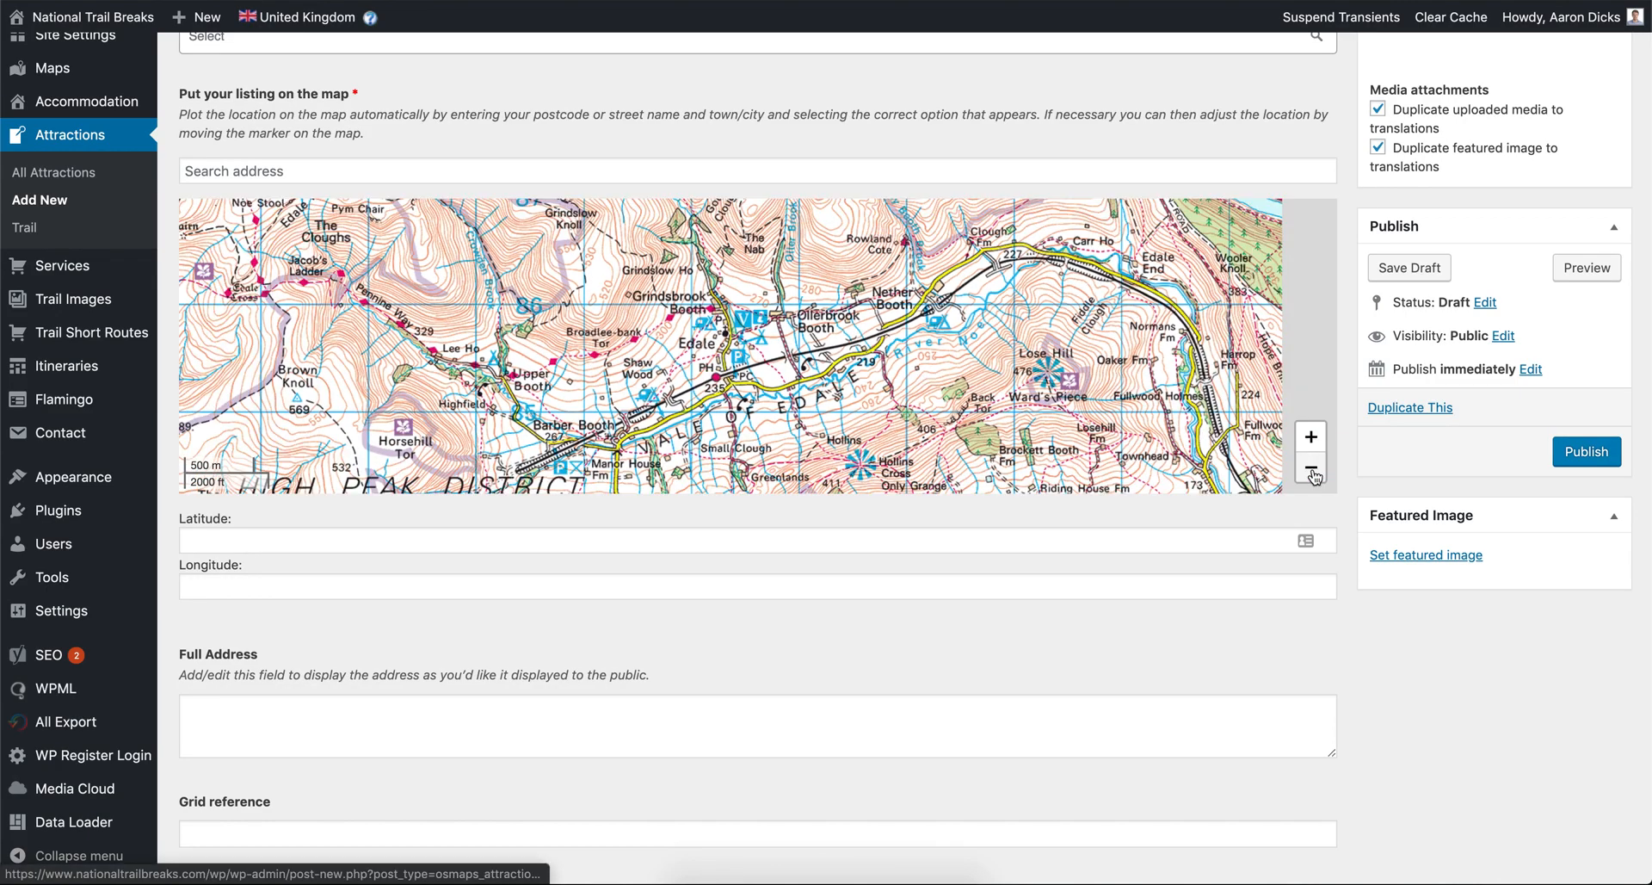
{"action": "left_click", "coordinate": [1311, 470]}
{"action": "left_click", "coordinate": [1312, 471]}
{"action": "left_click", "coordinate": [1317, 468]}
{"action": "left_click", "coordinate": [1316, 468]}
{"action": "left_click", "coordinate": [1317, 468]}
{"action": "left_click_drag", "start_coordinate": [896, 347], "coordinate": [836, 288]}
{"action": "scroll", "coordinate": [779, 344], "scroll_direction": "up", "scroll_amount": 2}
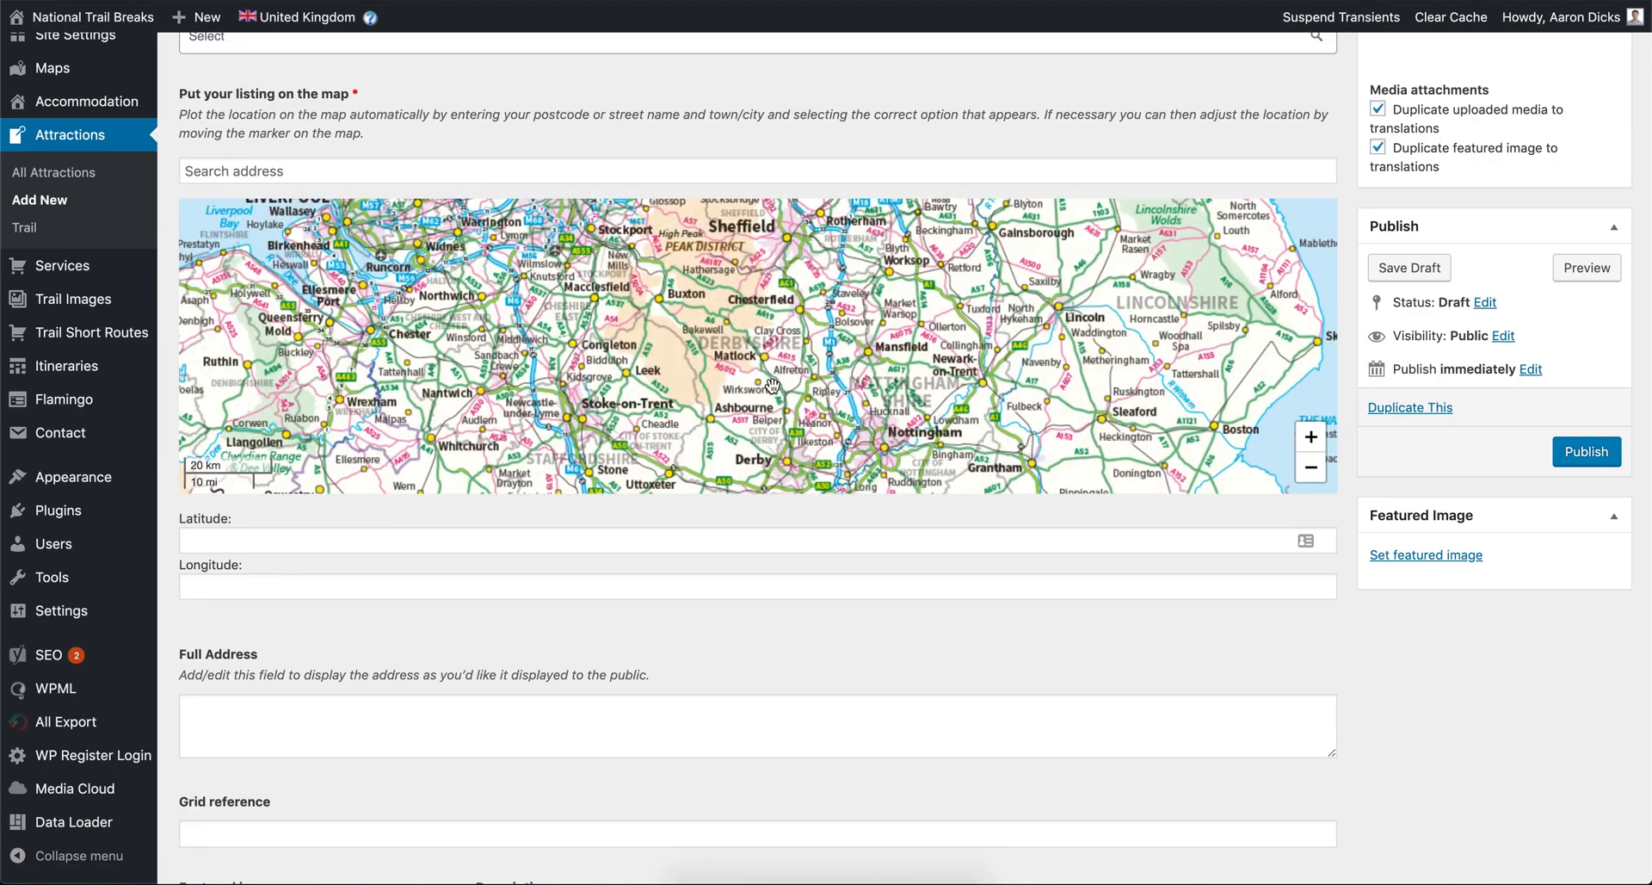
{"action": "left_click", "coordinate": [779, 344]}
{"action": "left_click_drag", "start_coordinate": [776, 326], "coordinate": [621, 363]}
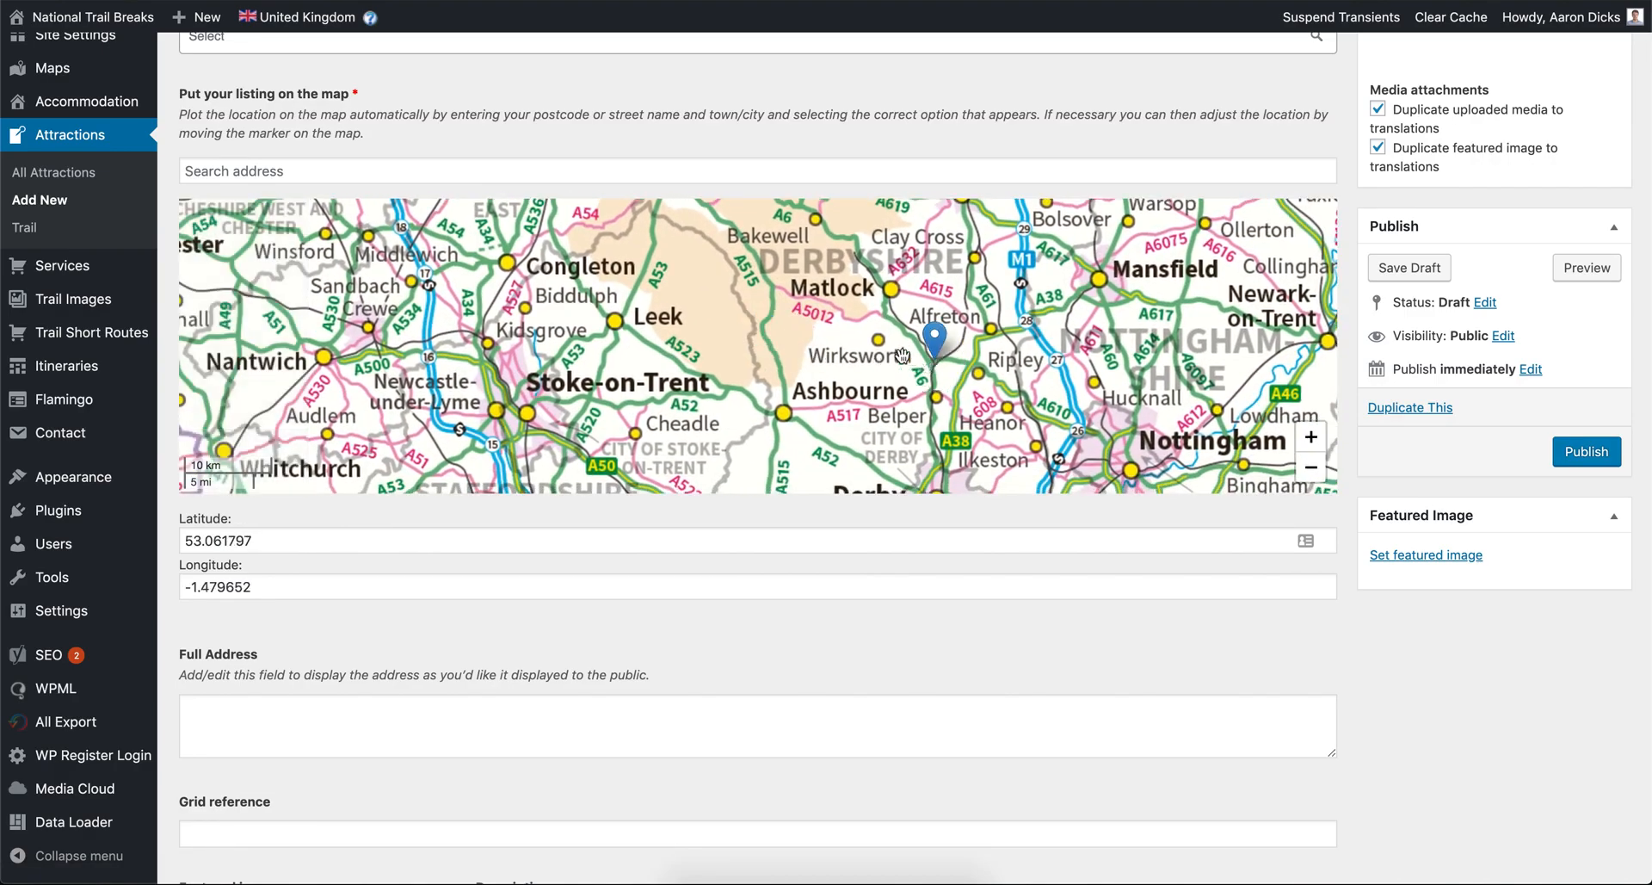
{"action": "left_click", "coordinate": [698, 333]}
{"action": "left_click_drag", "start_coordinate": [755, 334], "coordinate": [696, 303]}
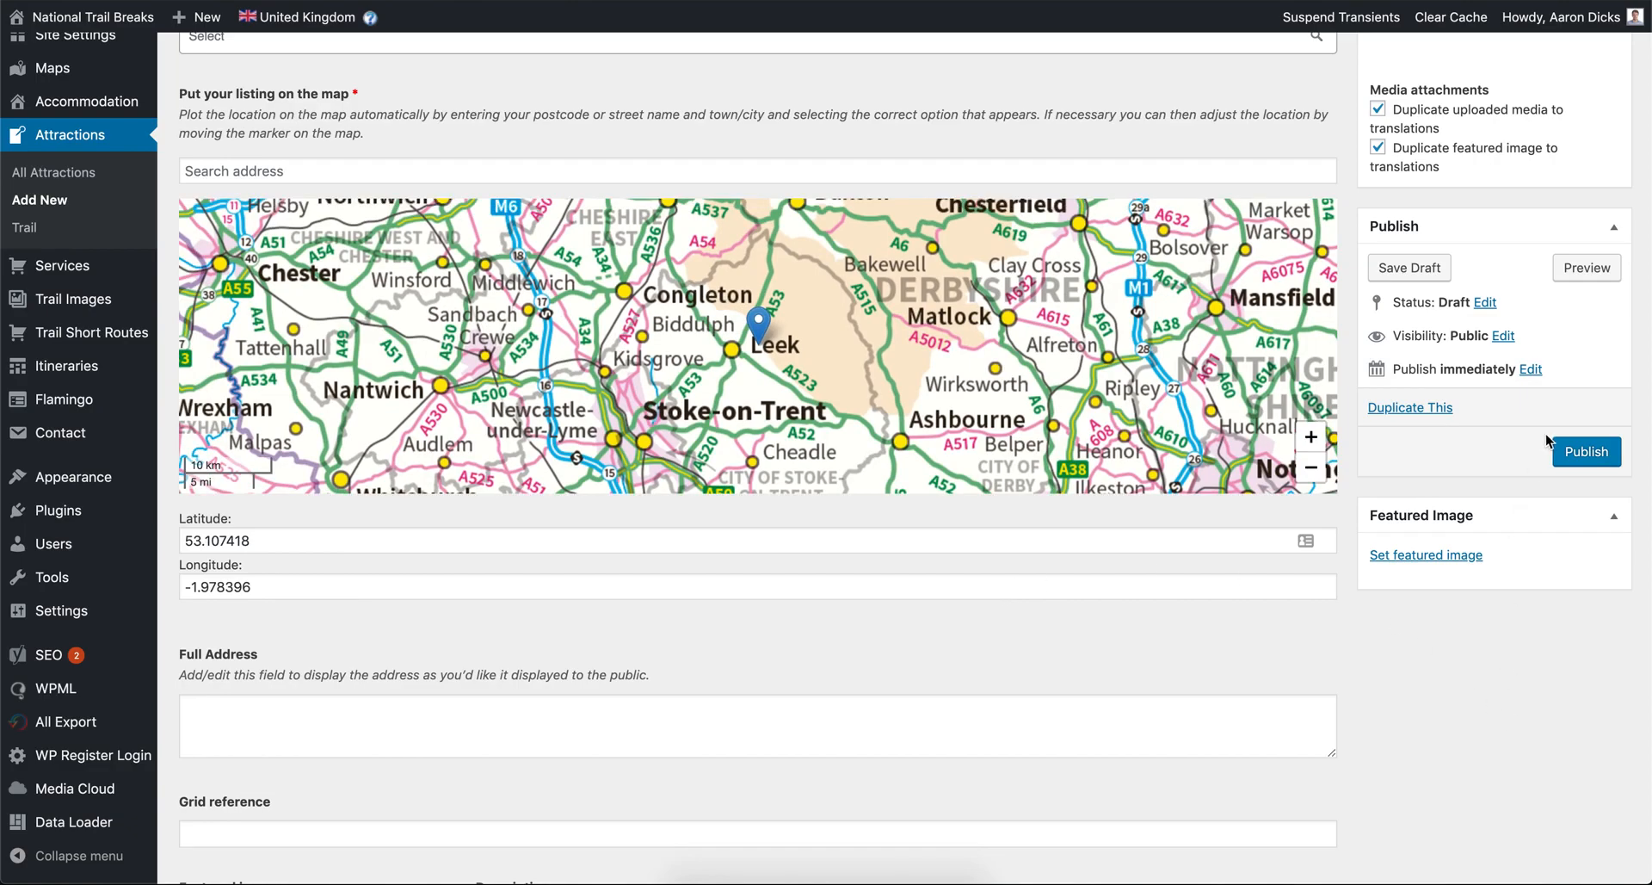